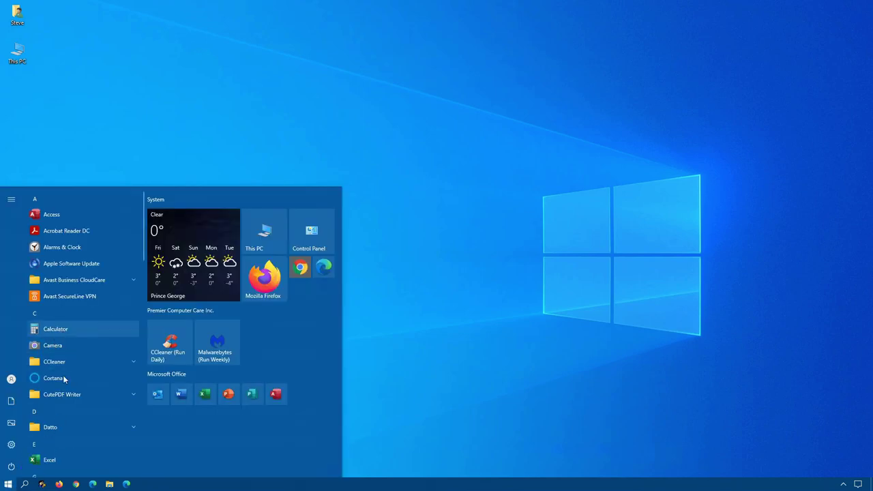
# Step: Search Windows for 'cal' and launch the Calculator app
pyautogui.click(21, 484)
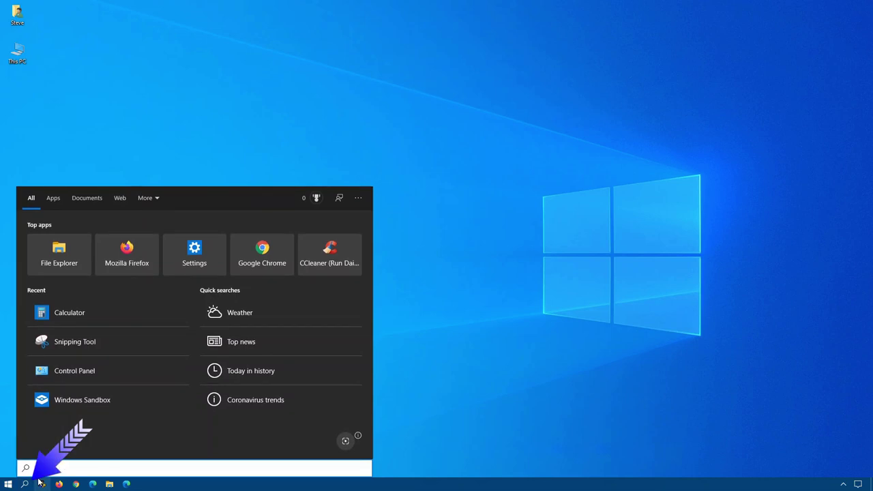
pyautogui.write('cal')
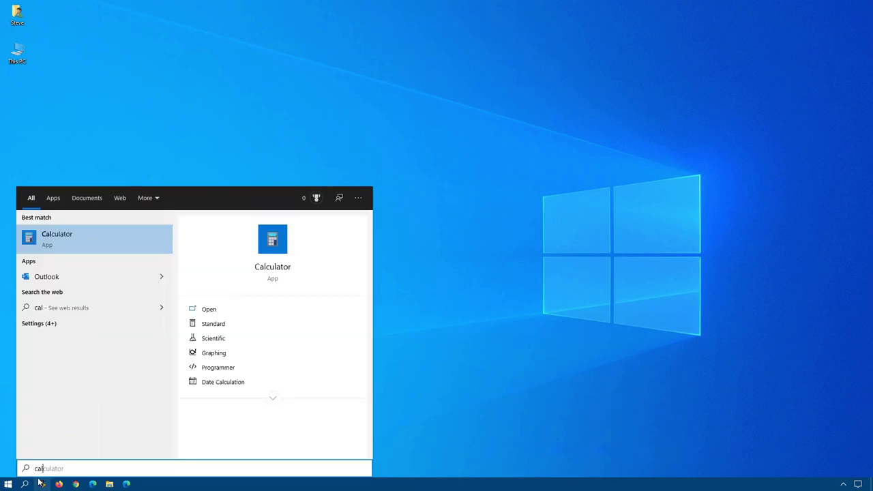
pyautogui.click(108, 234)
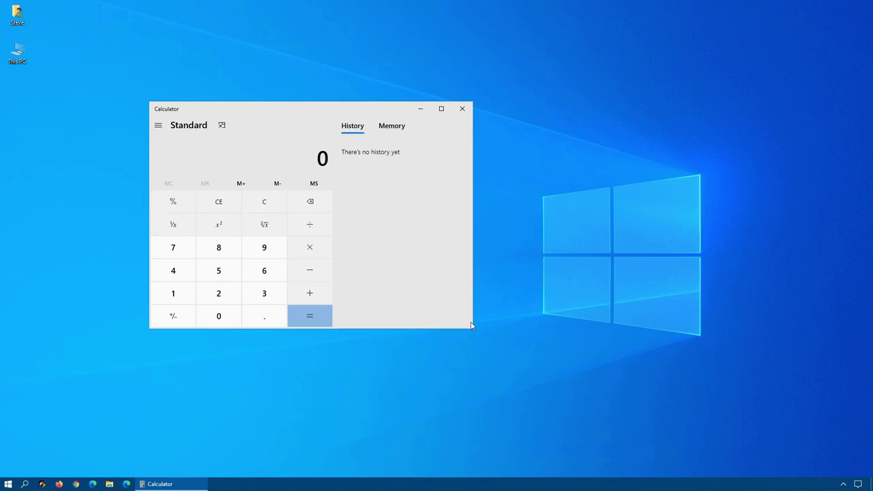
pyautogui.moveTo(473, 321); pyautogui.dragTo(644, 371)
pyautogui.click(612, 107)
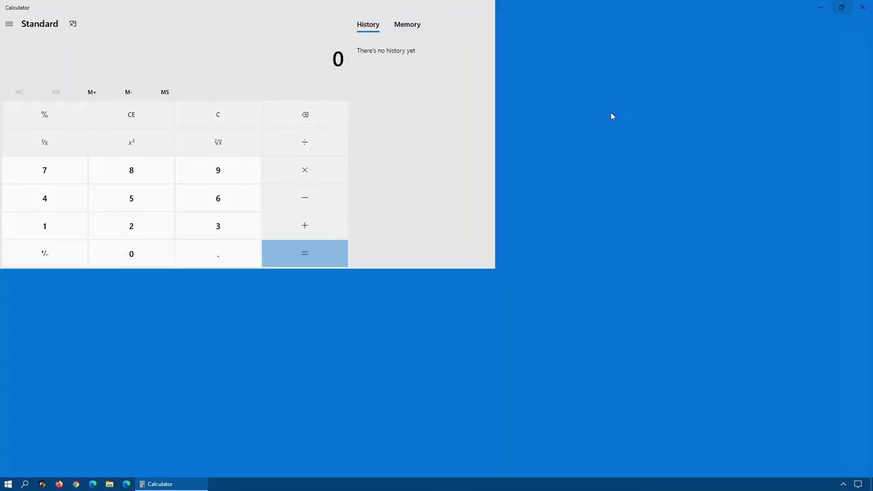
pyautogui.click(840, 7)
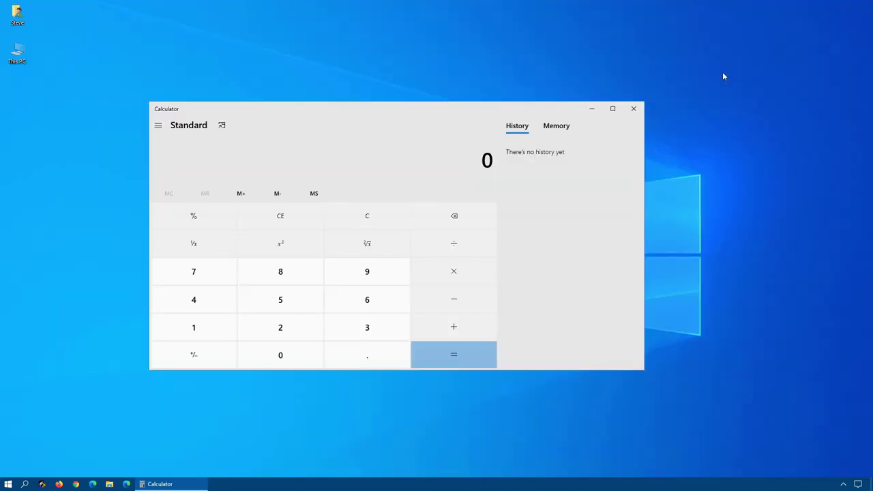
pyautogui.moveTo(645, 222); pyautogui.dragTo(462, 226)
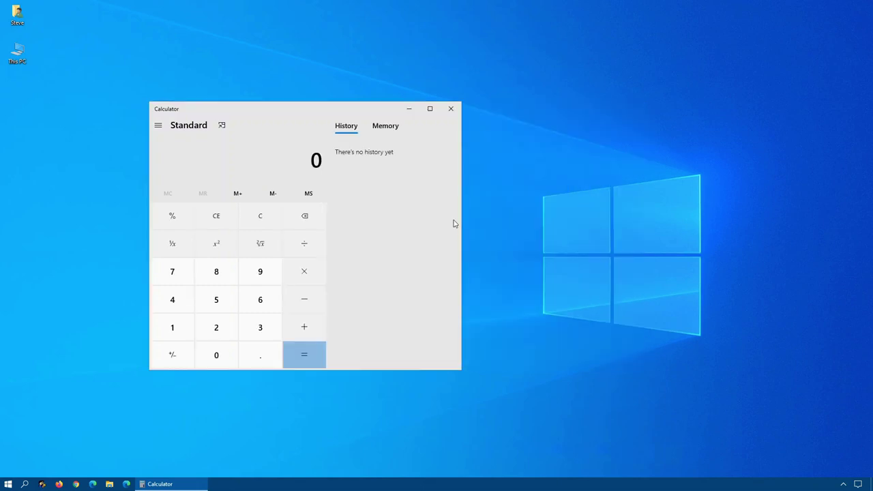
pyautogui.click(222, 127)
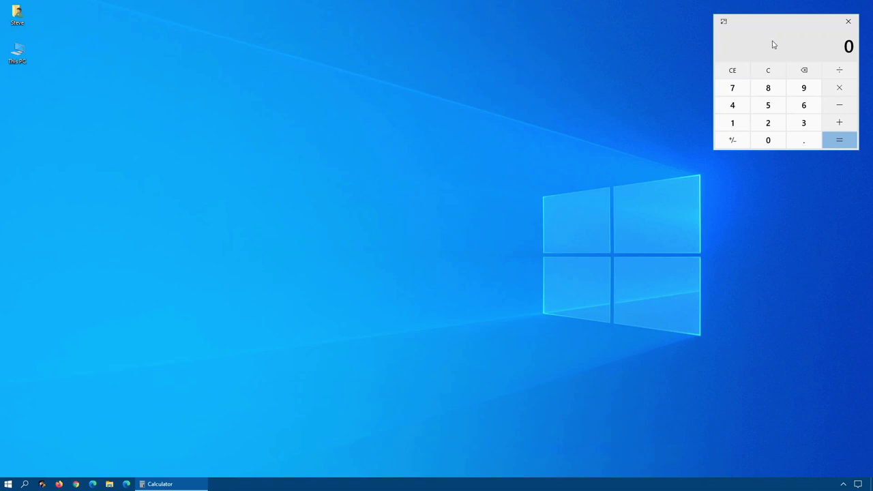
pyautogui.click(723, 23)
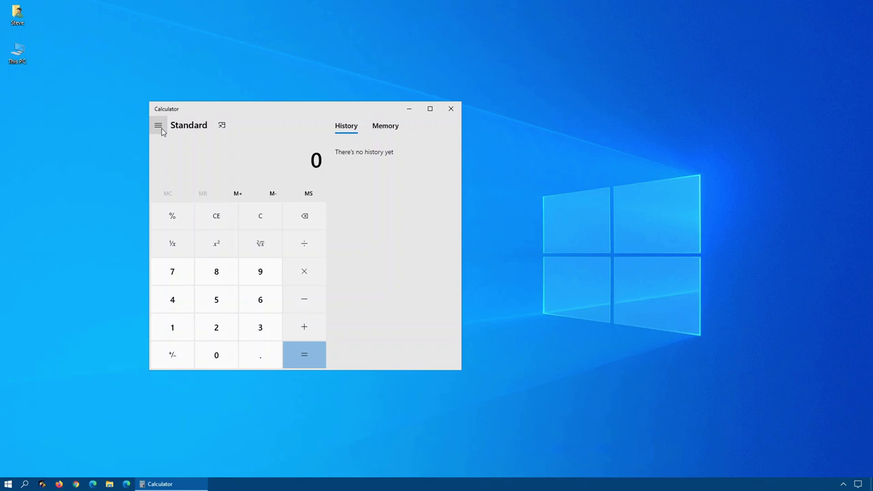
# Step: Switch Calculator from Standard to Scientific mode, then bring the mode list back up
pyautogui.click(159, 127)
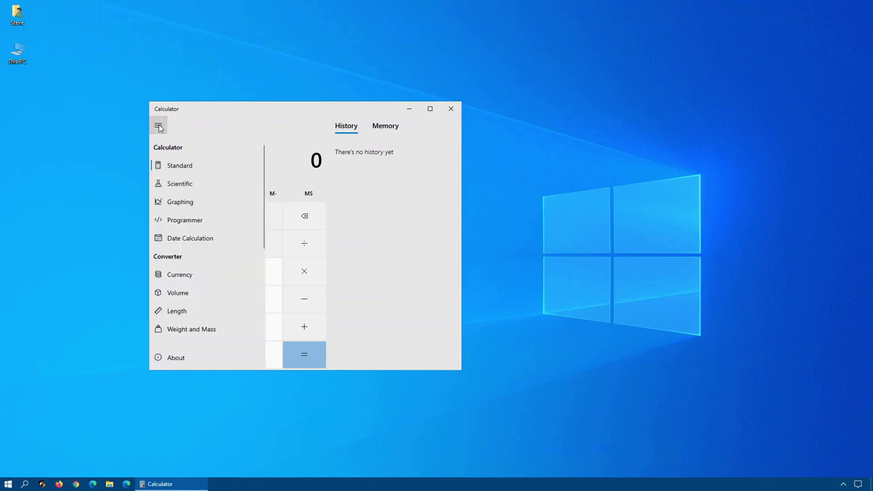
pyautogui.click(180, 183)
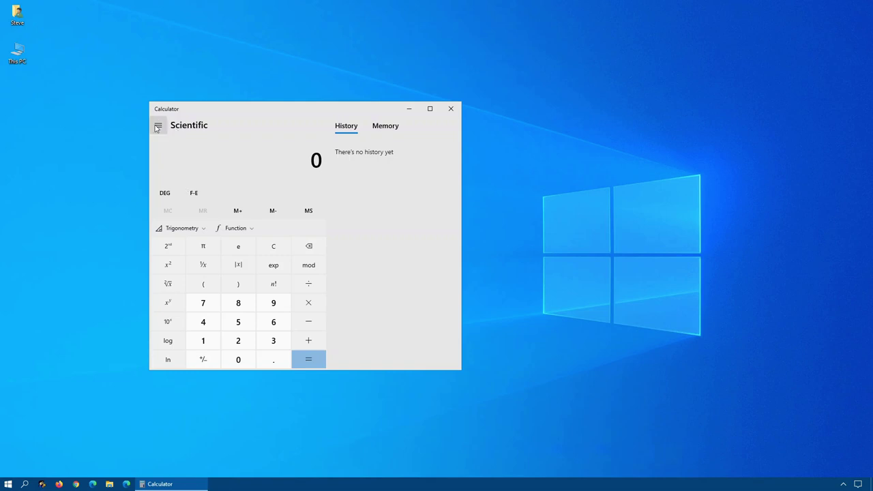
pyautogui.click(158, 125)
# Step: Switch to Graphing mode, resize the window by its corner, and reopen the mode list
pyautogui.click(166, 206)
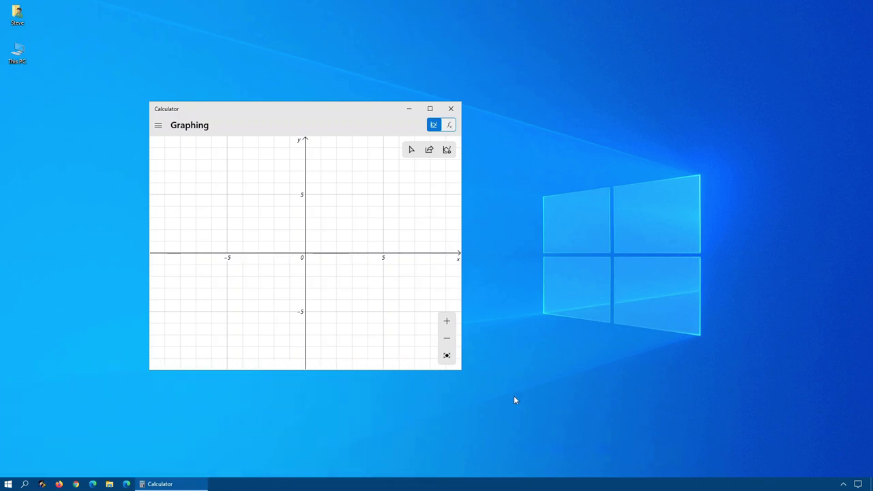
pyautogui.moveTo(461, 373); pyautogui.dragTo(432, 384)
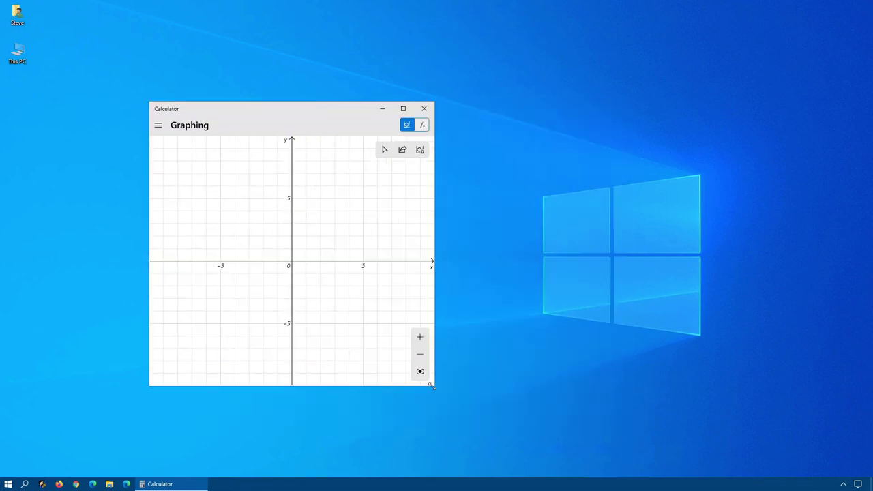
pyautogui.click(159, 127)
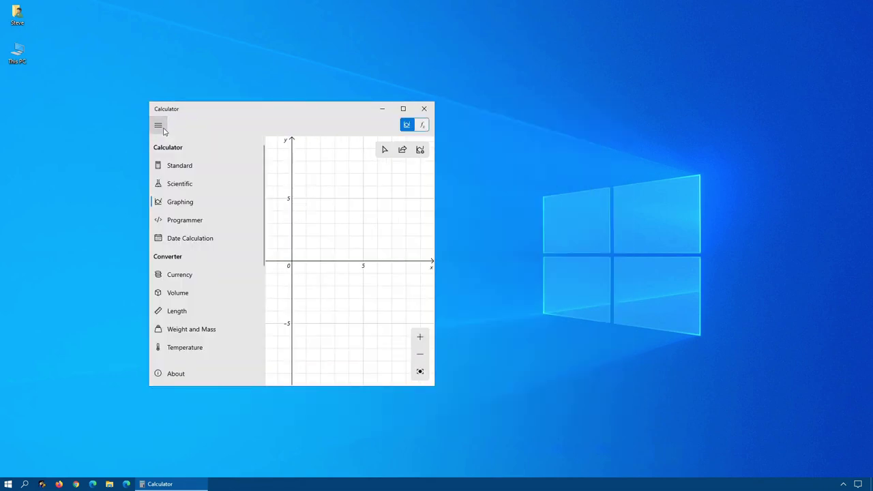
# Step: Switch to Programmer mode, then reopen the list of modes
pyautogui.click(182, 225)
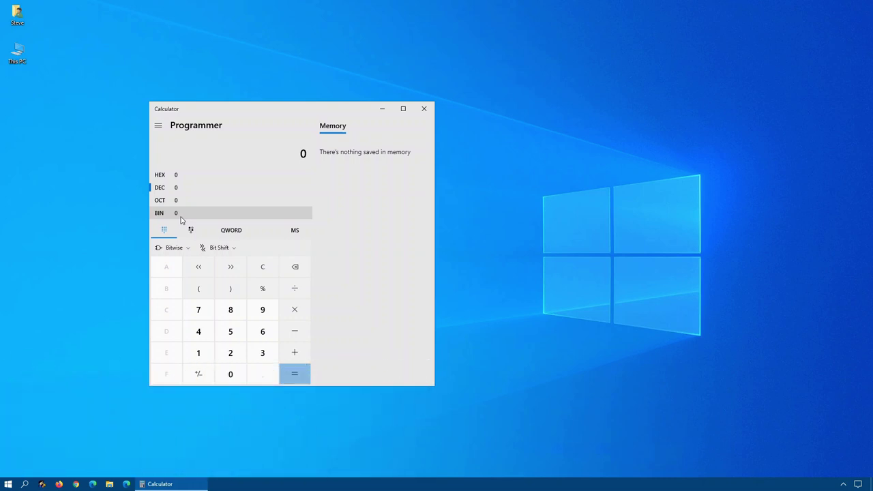
pyautogui.click(158, 127)
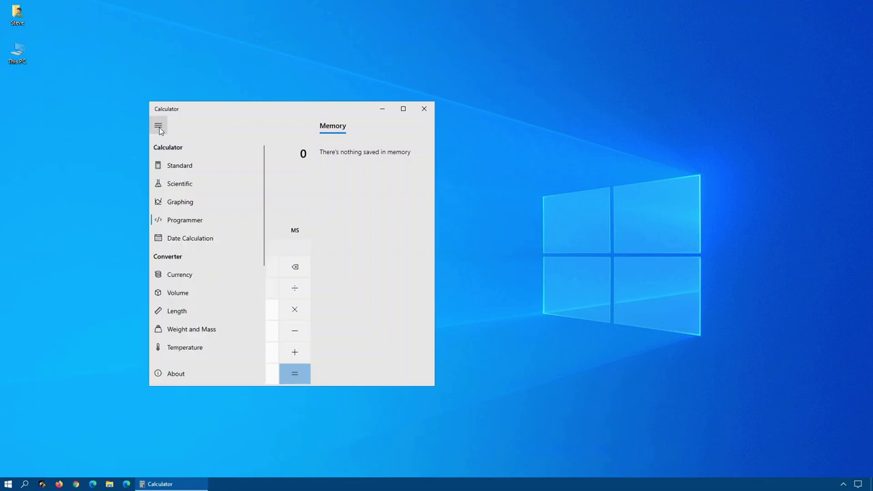
# Step: In Date Calculation, set the To date to December 25, 2021, giving 343 days
pyautogui.click(191, 238)
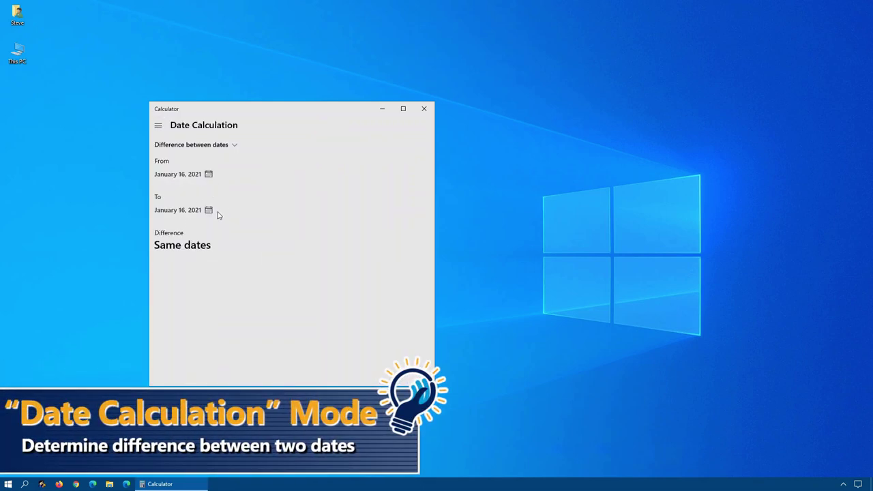
pyautogui.click(208, 211)
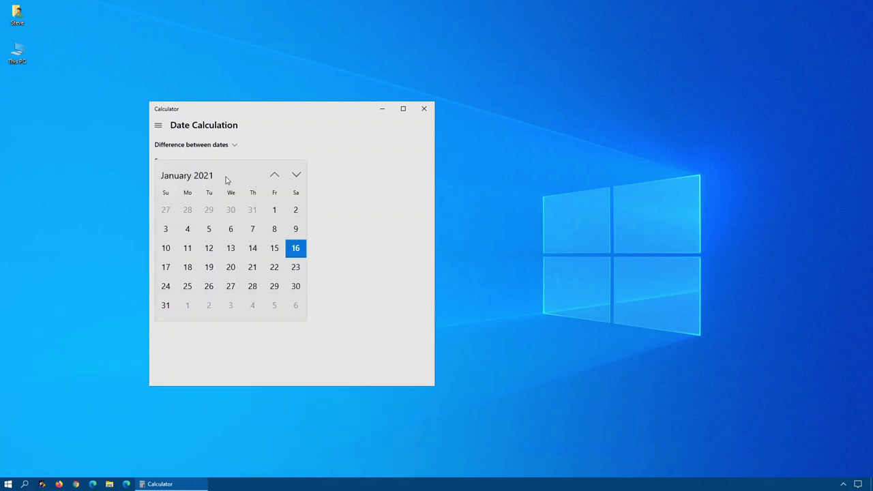
pyautogui.click(201, 176)
pyautogui.click(292, 271)
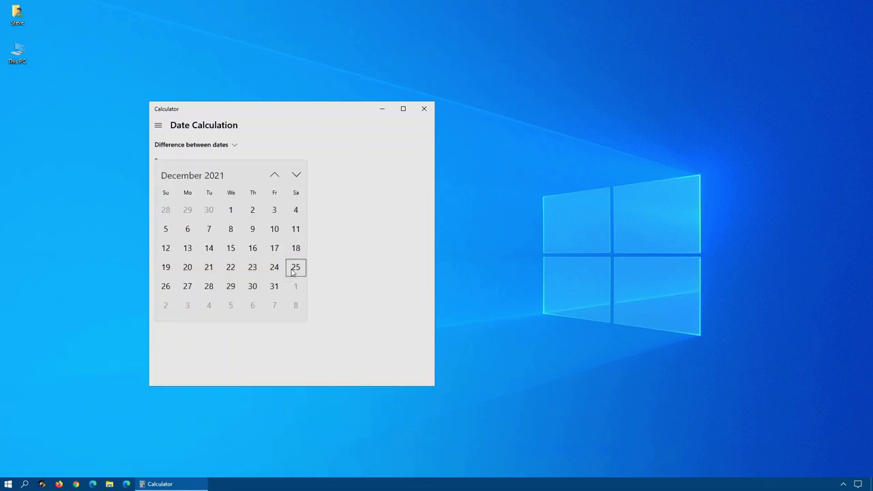
pyautogui.click(296, 268)
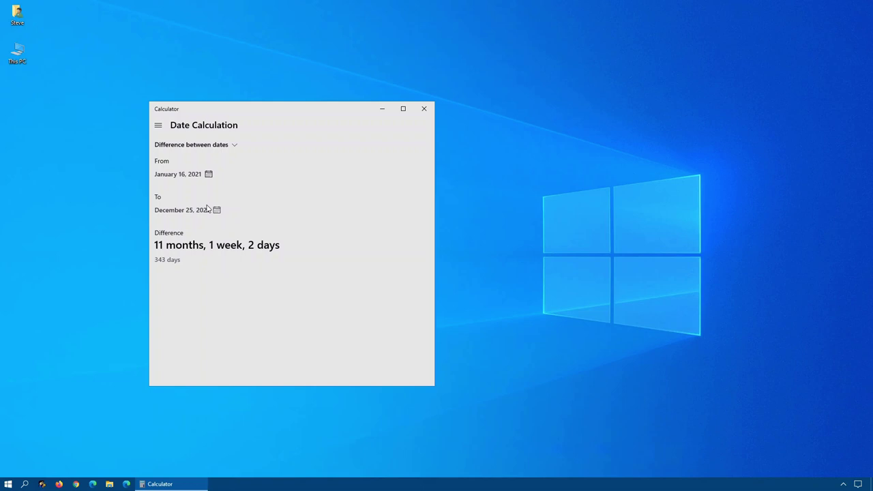
# Step: Open the Currency converter and make Canada - Dollar the source currency
pyautogui.click(157, 125)
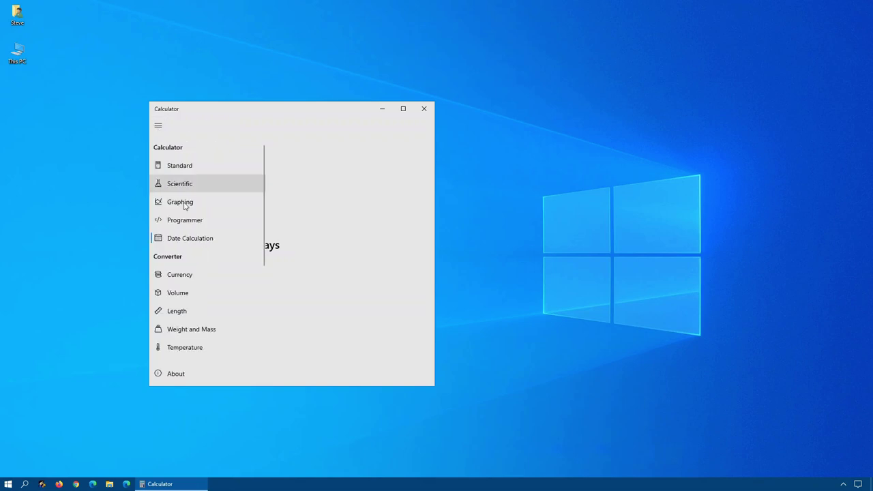
pyautogui.scroll(-3, 185, 256)
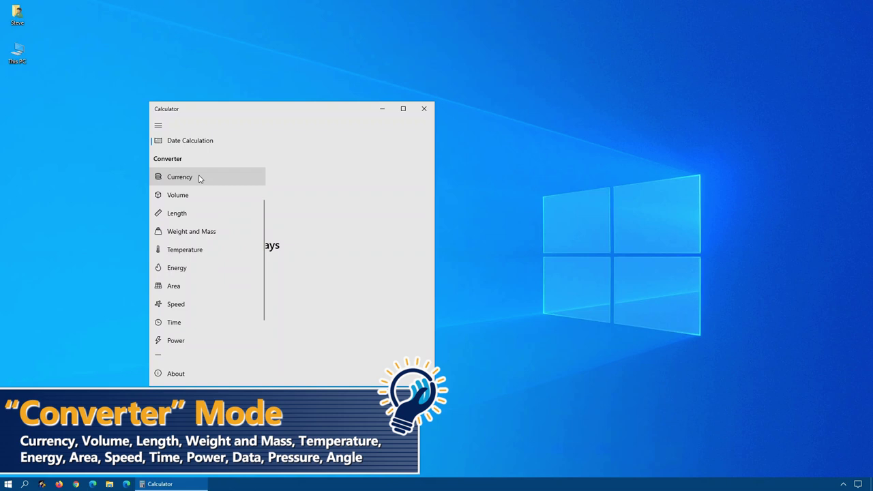
pyautogui.click(200, 178)
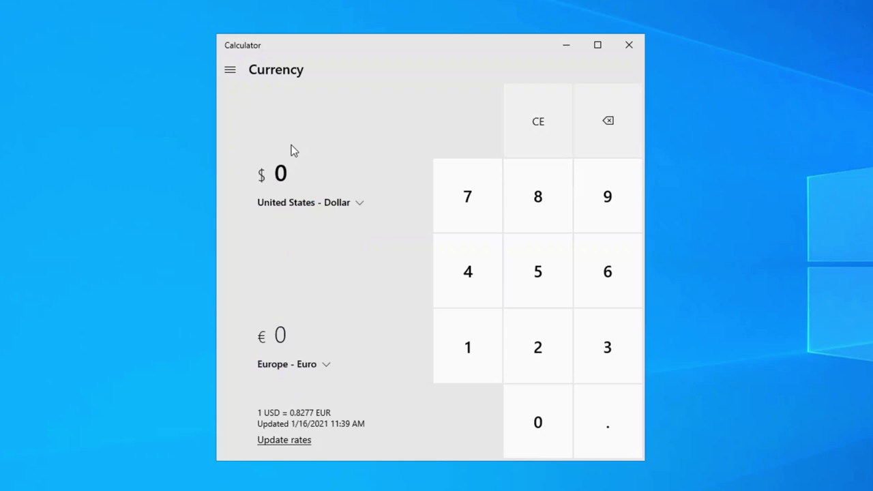
pyautogui.click(331, 202)
pyautogui.scroll(3, 382, 294)
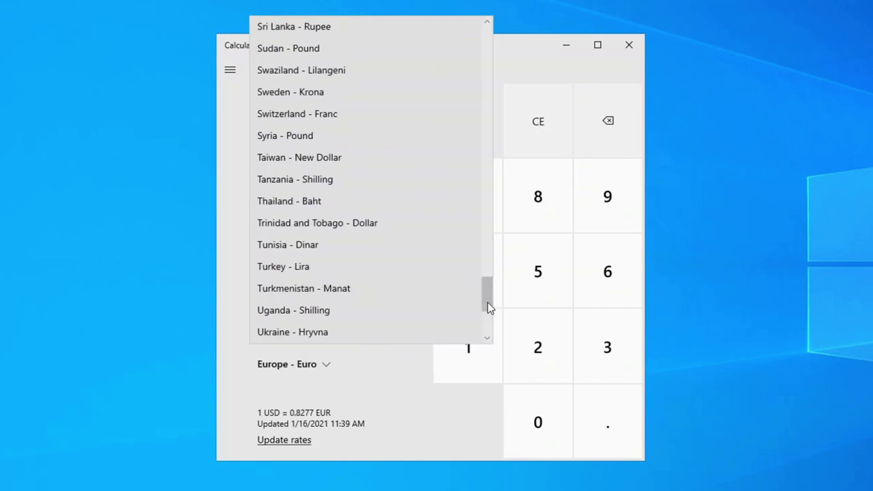
pyautogui.moveTo(487, 306); pyautogui.dragTo(494, 94)
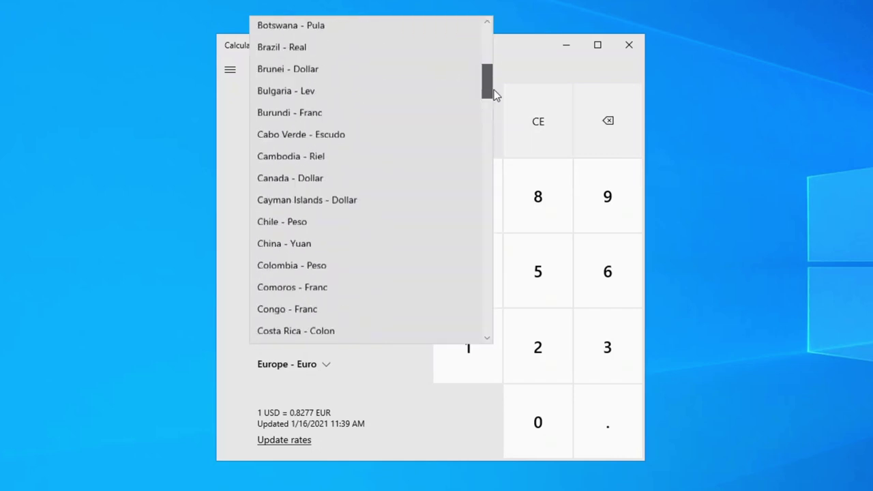
pyautogui.click(326, 177)
# Step: Enter 1, update rates, and convert into United States - Dollar, giving 0.79
pyautogui.click(457, 328)
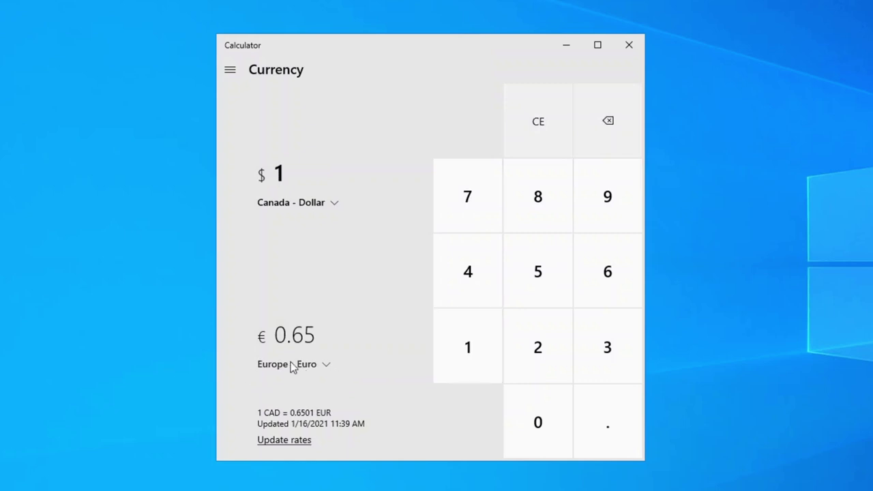
pyautogui.click(312, 445)
pyautogui.click(326, 363)
pyautogui.scroll(-10, 326, 409)
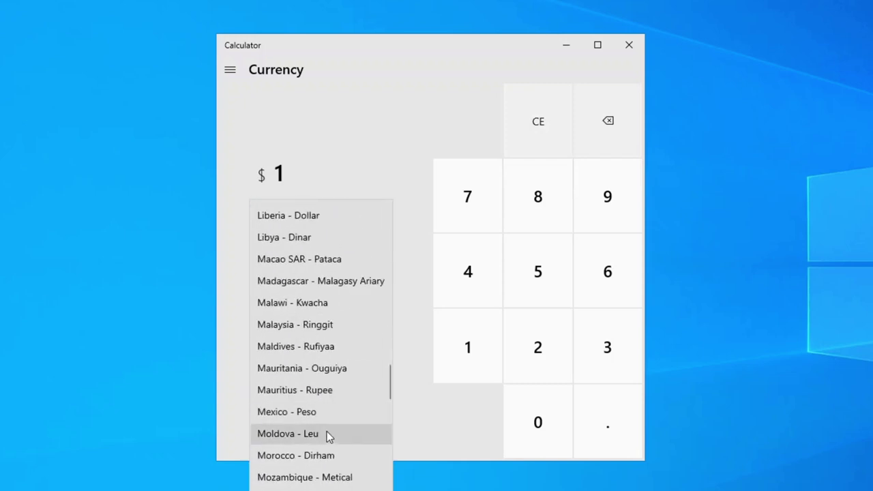
pyautogui.scroll(-12, 330, 442)
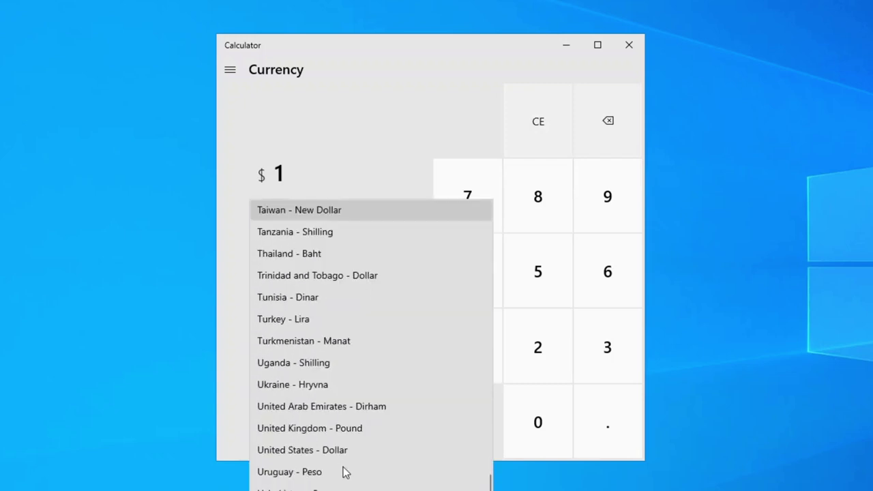
pyautogui.click(316, 388)
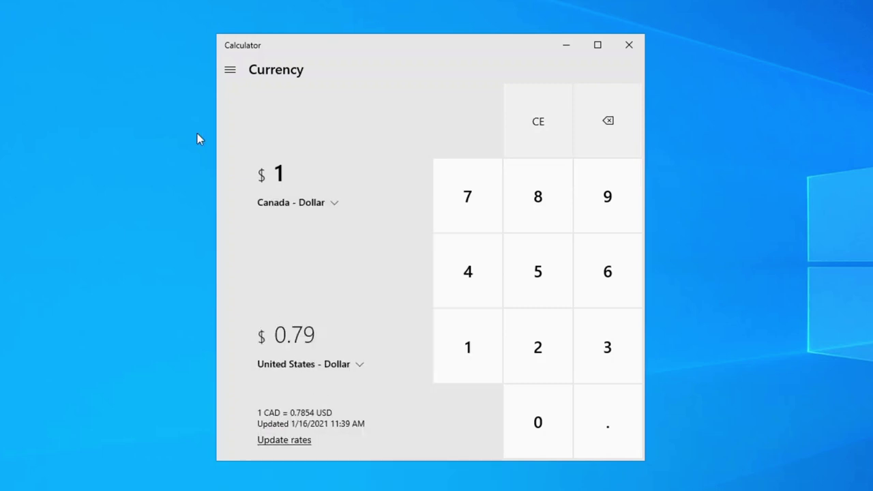
# Step: Open the Volume converter and convert 1 Cup (US), showing 236.5882 milliliters
pyautogui.click(230, 71)
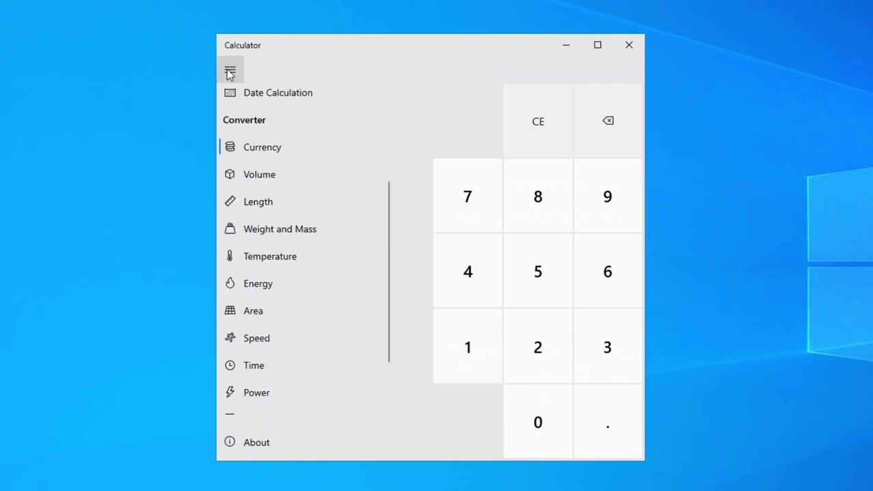
pyautogui.click(273, 175)
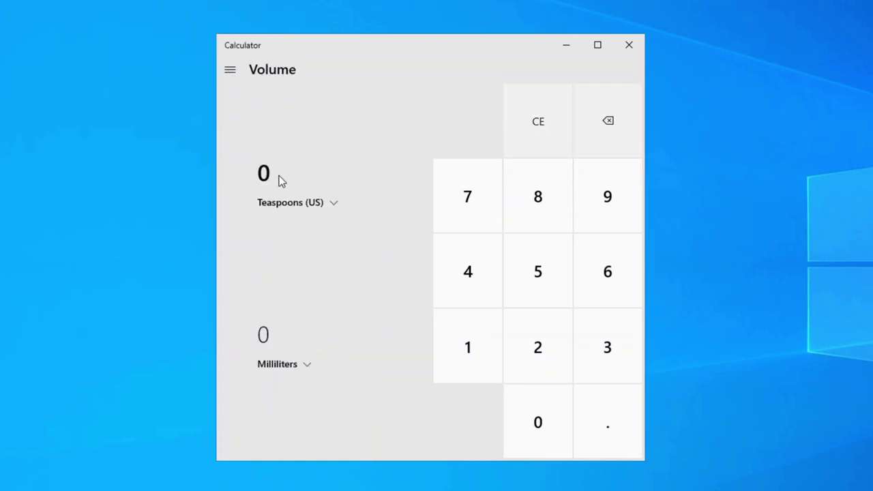
pyautogui.click(285, 202)
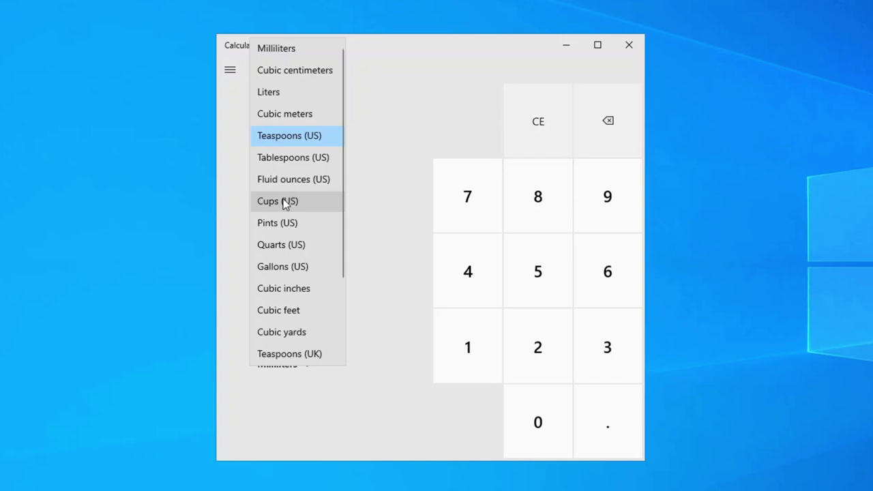
pyautogui.click(287, 205)
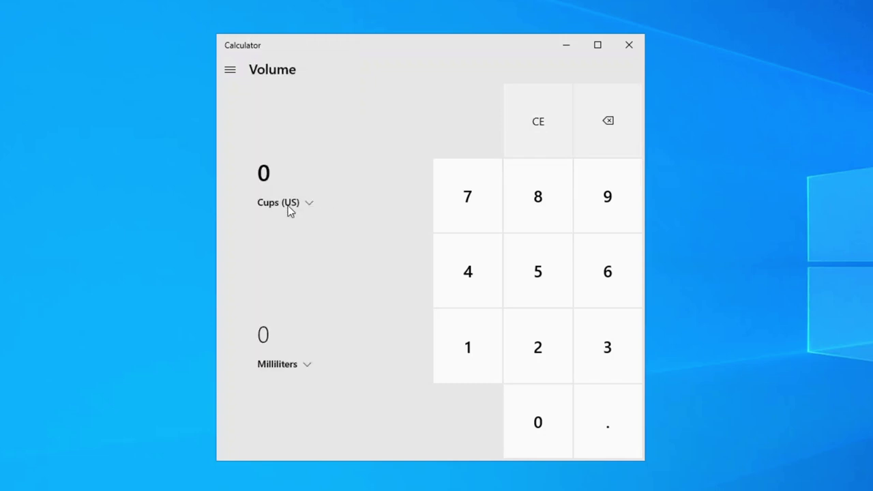
pyautogui.click(458, 355)
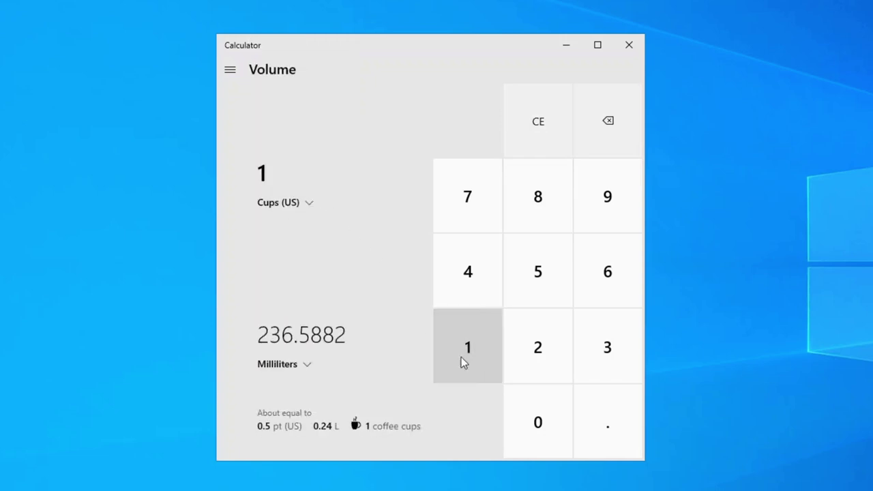
# Step: Change the units to Teaspoons (US) to Tablespoons (US), giving 0.333333
pyautogui.click(294, 201)
pyautogui.click(293, 136)
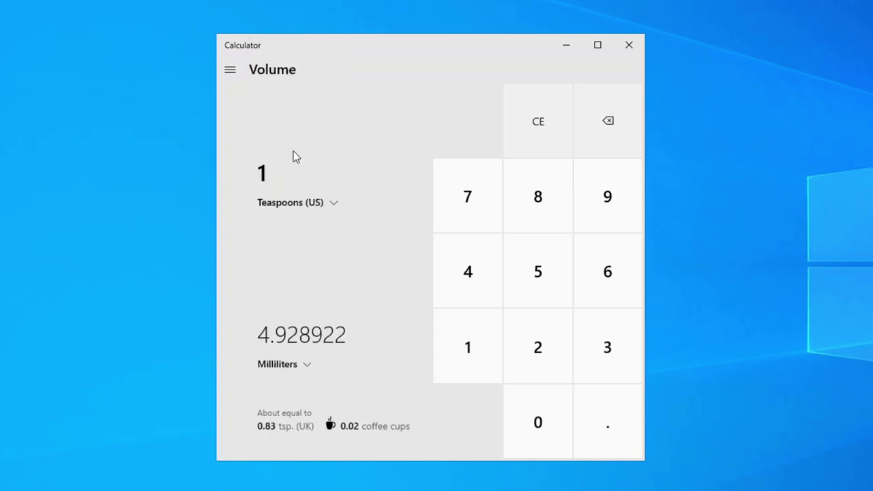
pyautogui.click(302, 365)
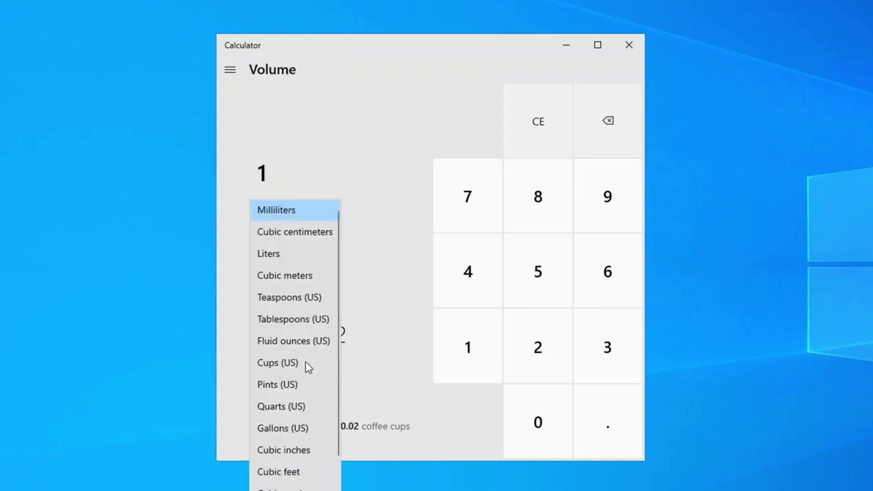
pyautogui.click(291, 320)
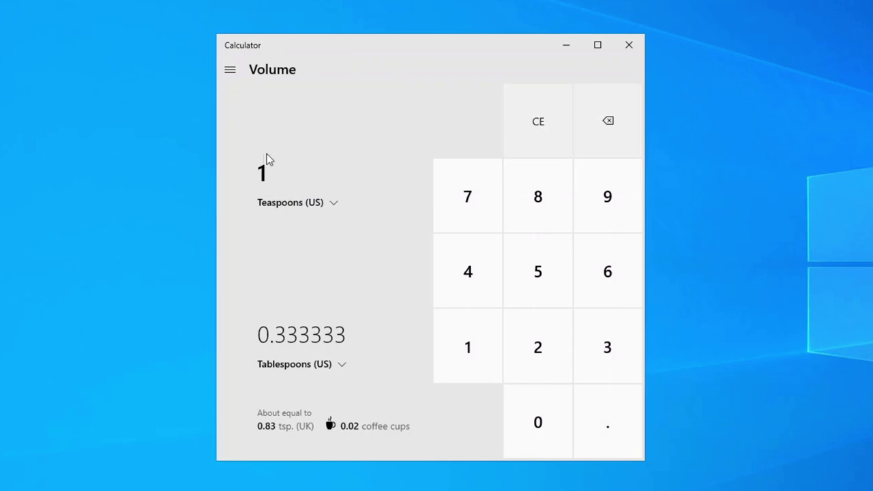
pyautogui.click(232, 72)
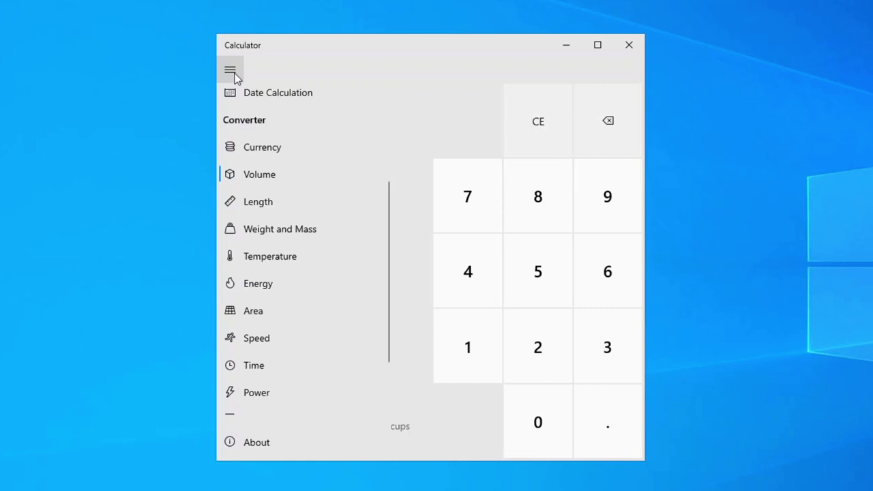
# Step: In the Length converter, convert 1 kilometer to Nautical Miles (0.539957), after trying Miles
pyautogui.click(246, 205)
pyautogui.click(283, 205)
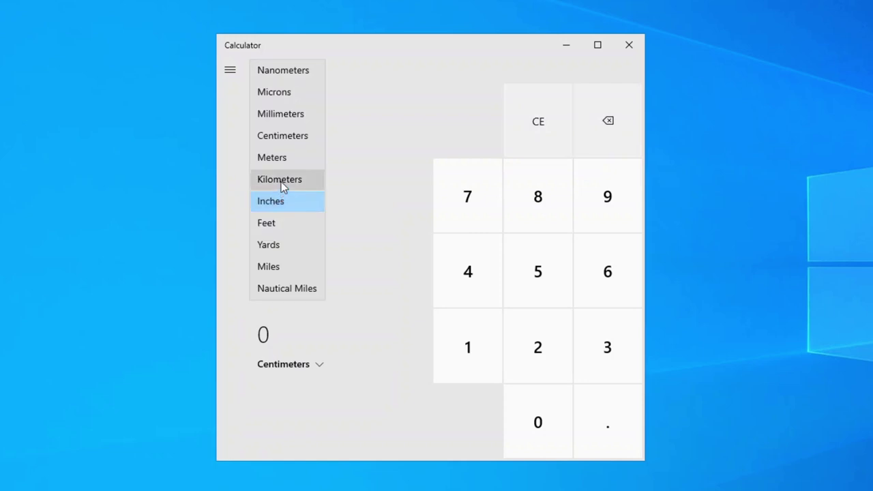
pyautogui.click(280, 182)
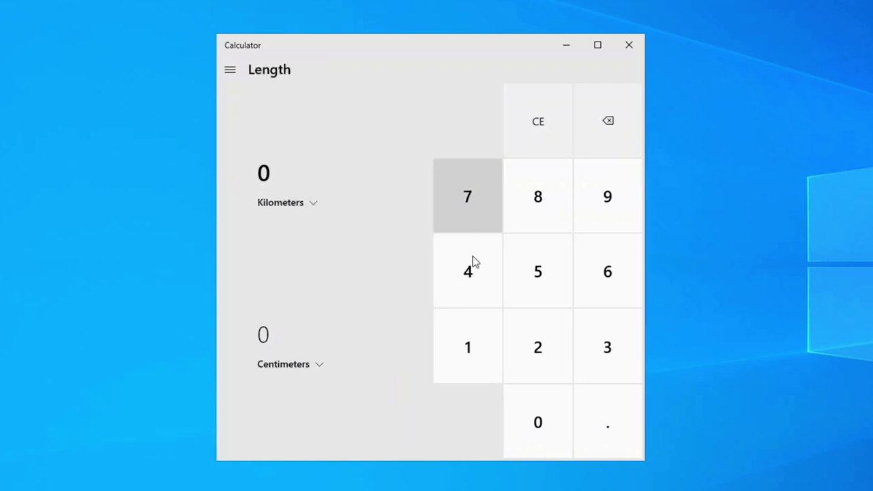
pyautogui.click(474, 347)
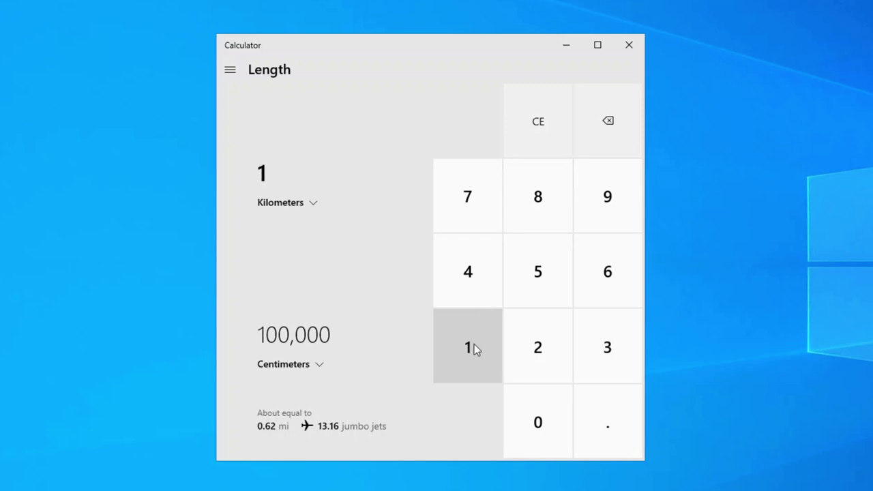
pyautogui.click(324, 363)
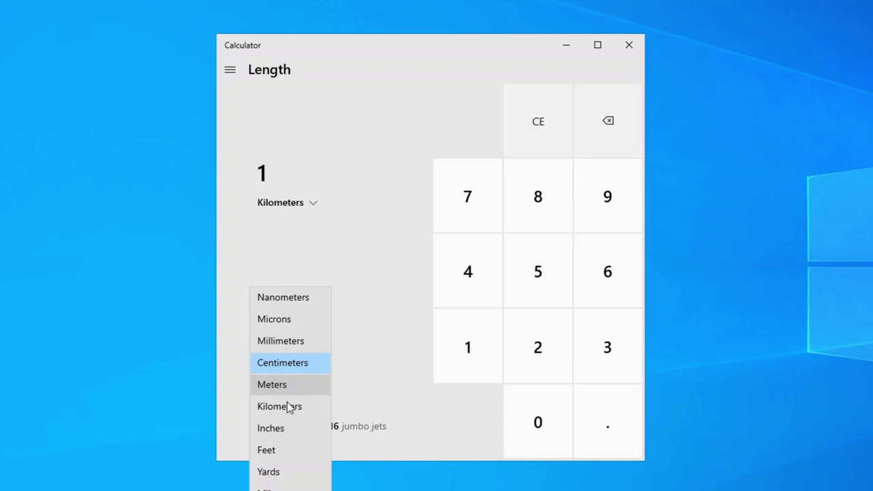
pyautogui.click(287, 483)
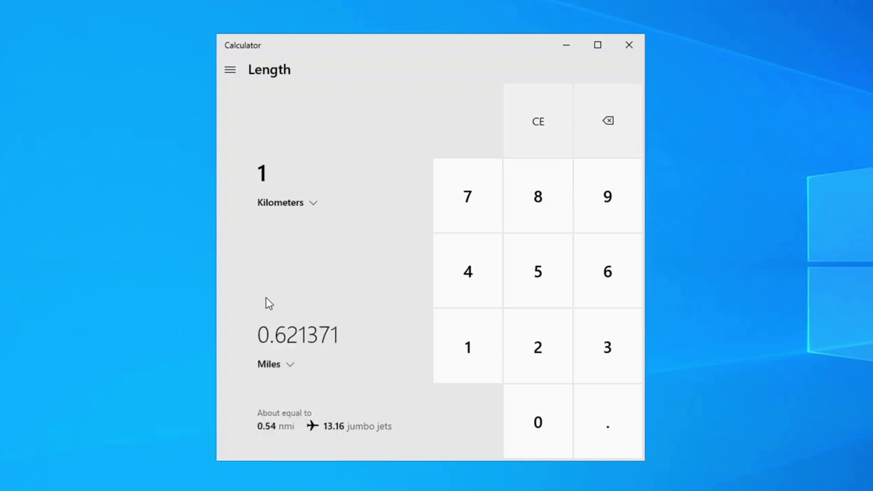
pyautogui.click(282, 365)
pyautogui.click(281, 387)
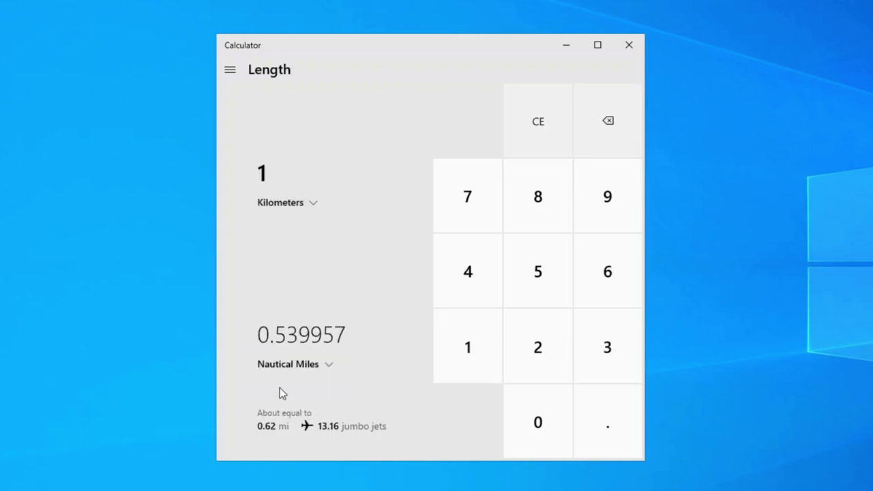
pyautogui.click(235, 68)
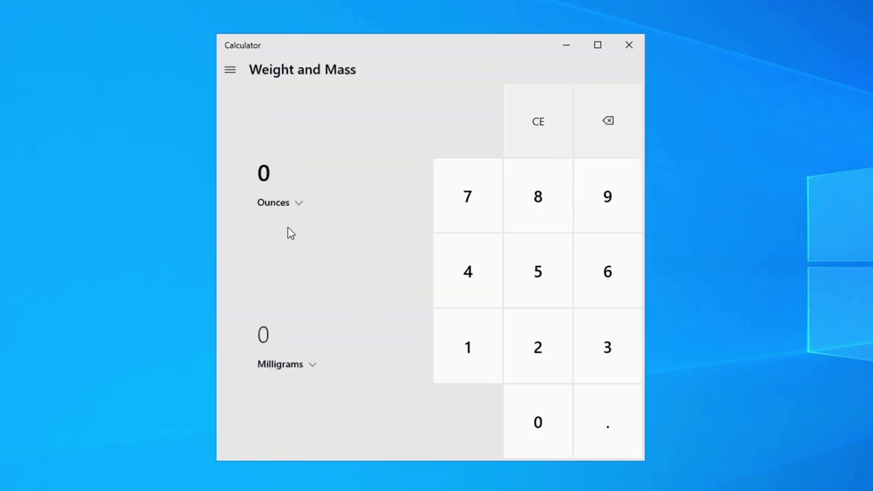
# Step: Convert 2 ounces to Grams in the Weight and Mass converter, giving 56.69905
pyautogui.click(286, 203)
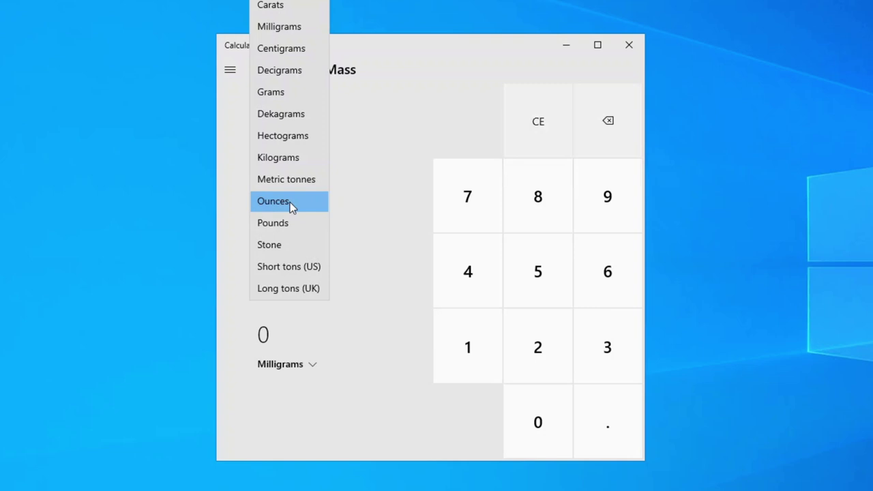
pyautogui.click(290, 202)
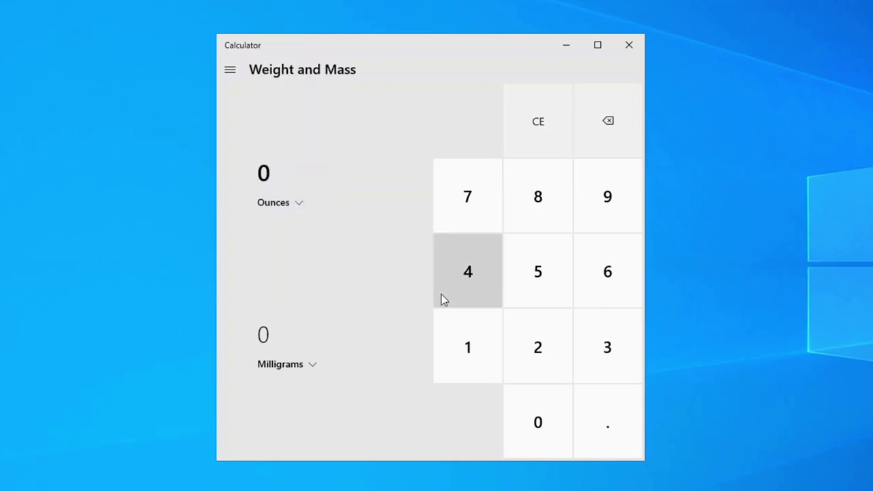
pyautogui.click(527, 360)
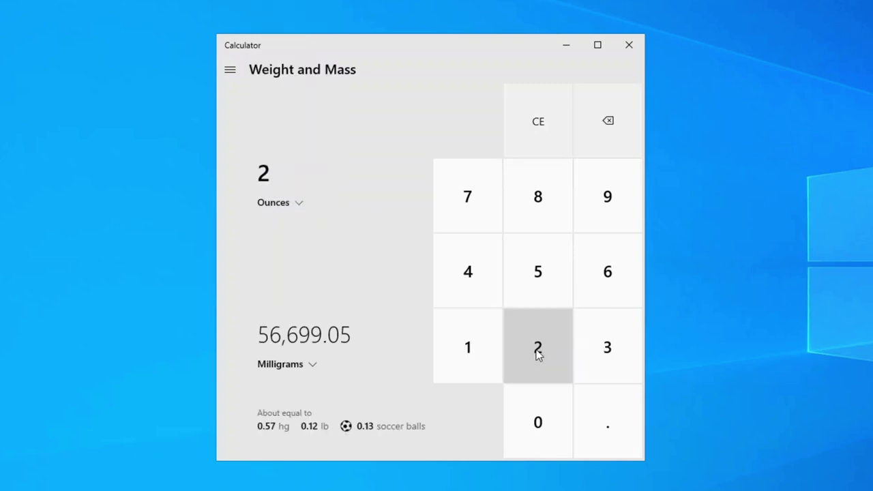
pyautogui.click(291, 363)
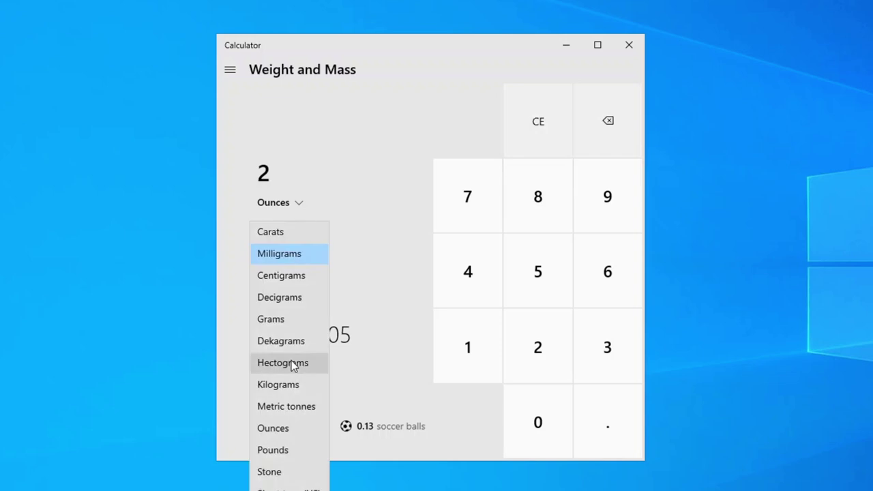
pyautogui.click(271, 320)
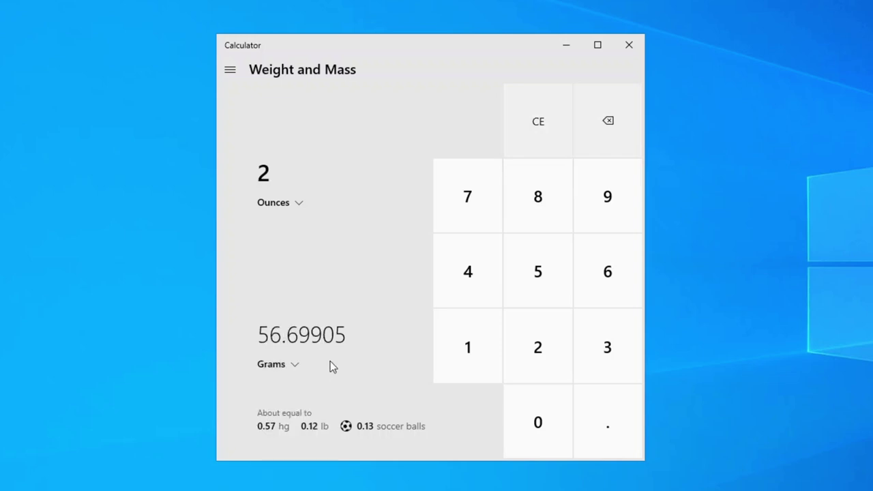
# Step: Open the Temperature converter and convert 70 °F to 21.11111 °C
pyautogui.click(231, 77)
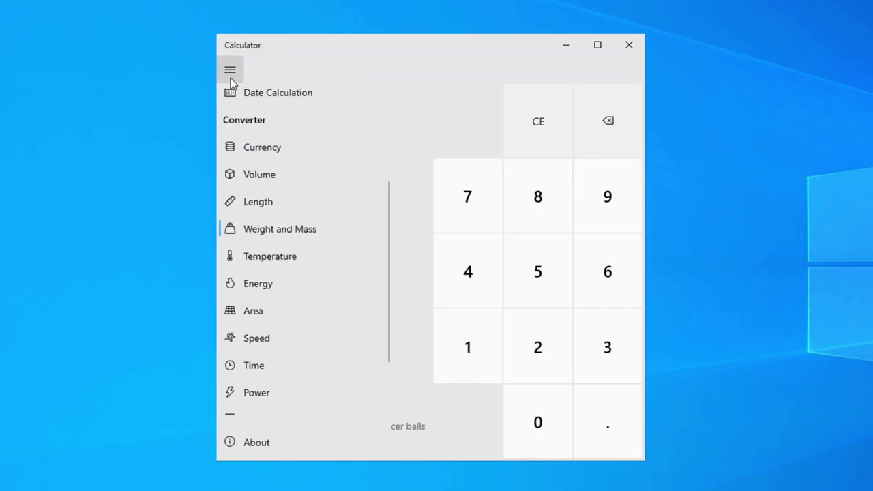
pyautogui.click(258, 262)
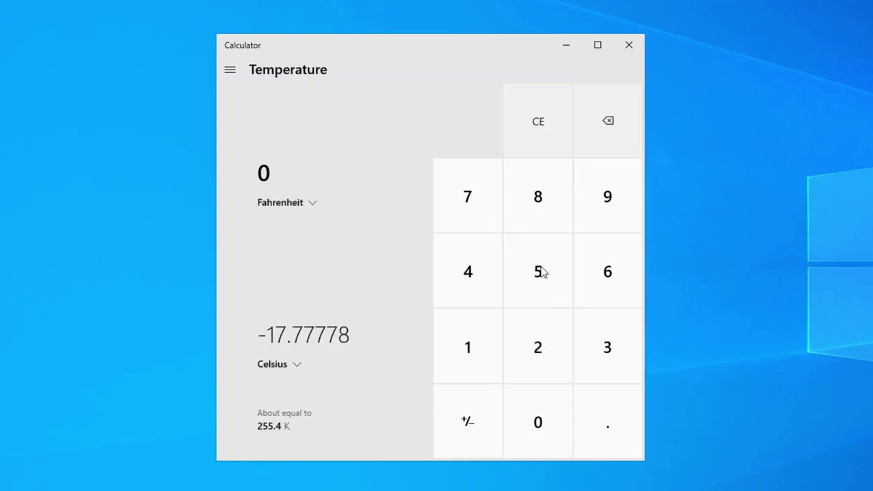
pyautogui.click(466, 198)
pyautogui.click(540, 421)
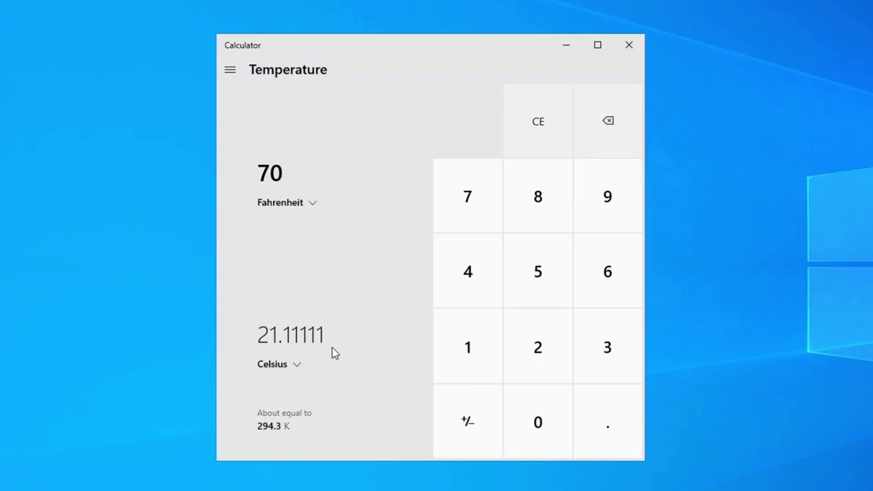
# Step: Switch to the Energy converter and browse its source units without changing them
pyautogui.click(229, 70)
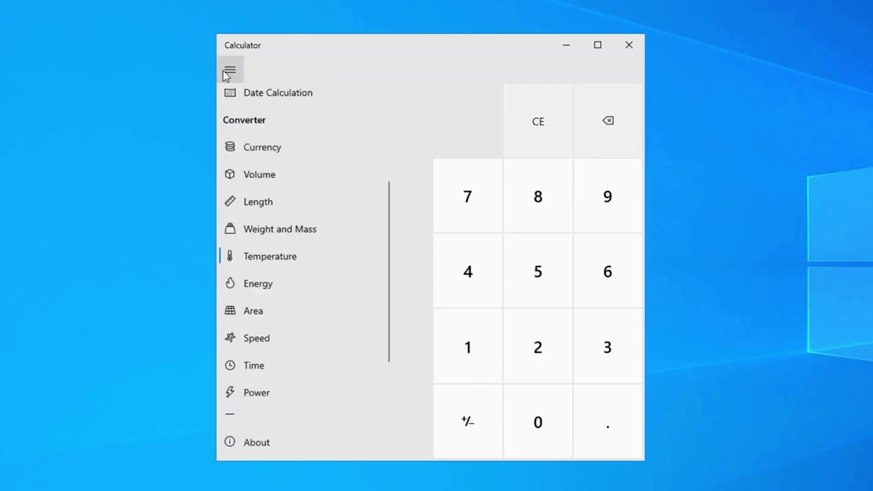
pyautogui.click(259, 285)
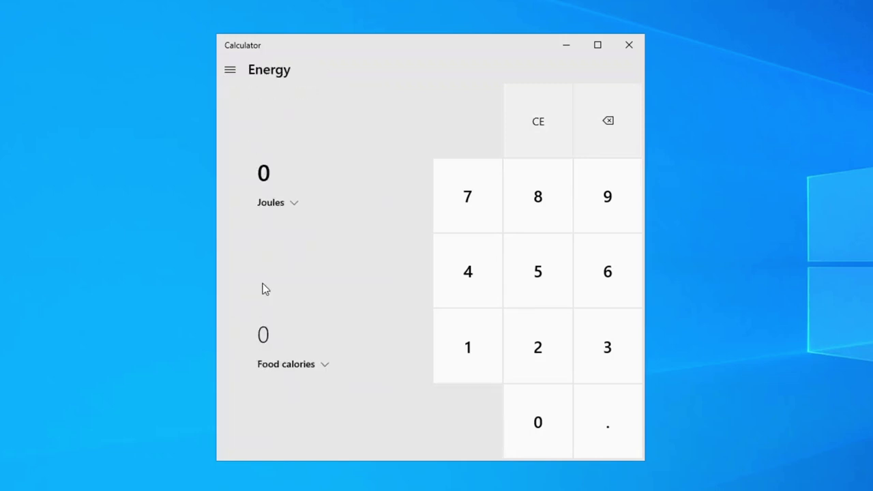
pyautogui.click(294, 210)
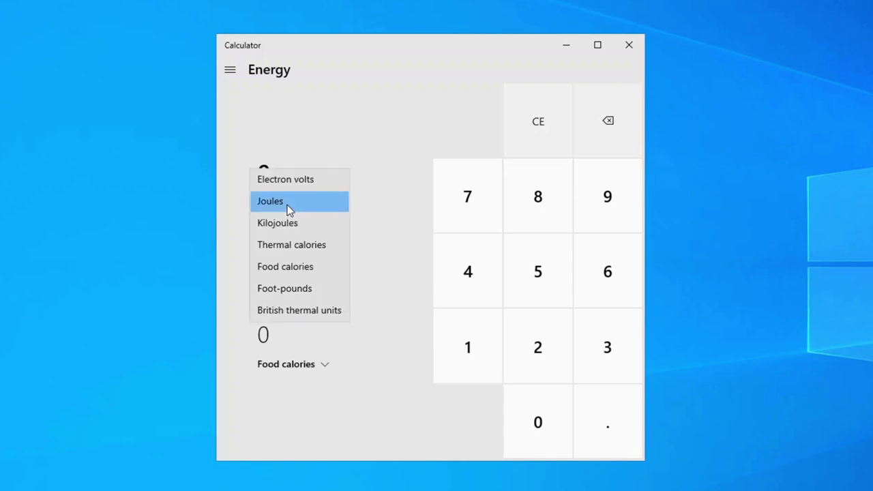
pyautogui.click(239, 72)
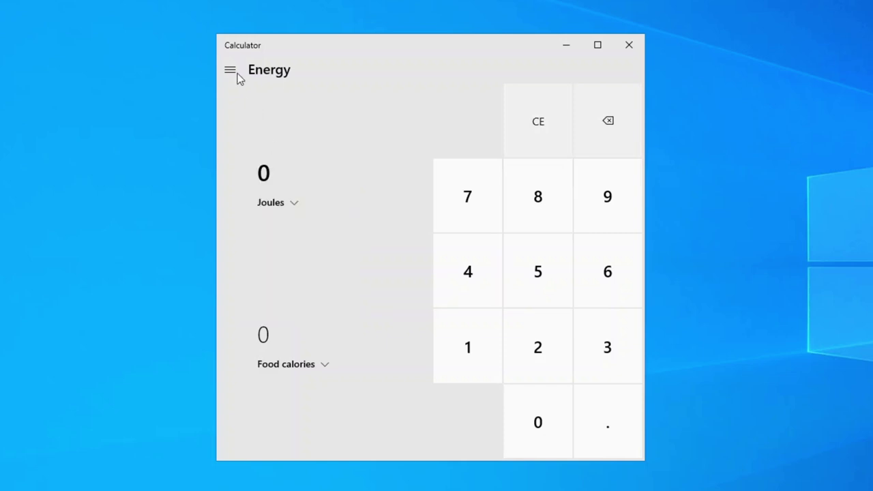
pyautogui.click(237, 72)
# Step: Visit the Area converter, keeping Square feet as the source unit
pyautogui.click(247, 309)
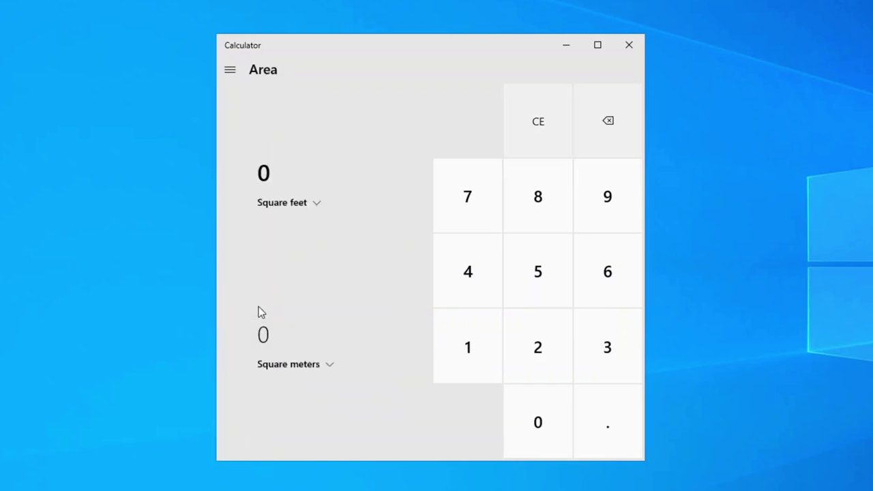
pyautogui.click(312, 200)
pyautogui.click(313, 201)
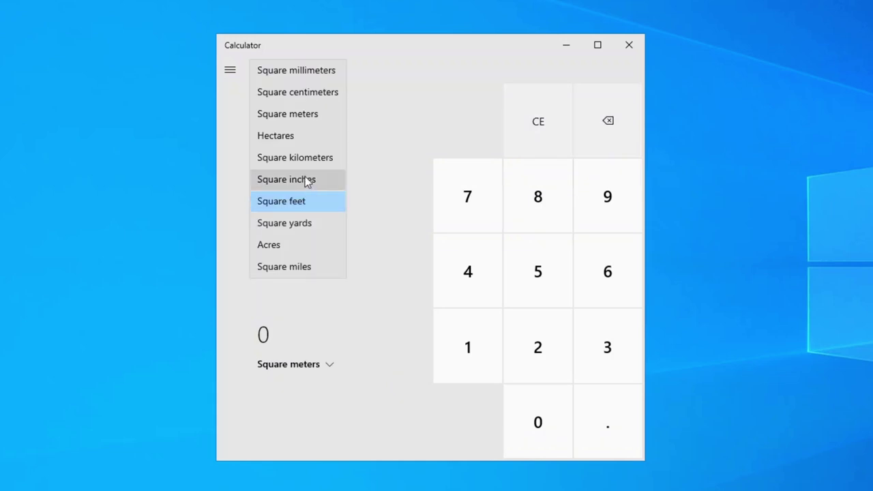
pyautogui.click(232, 71)
# Step: In the Speed converter, enter 100 miles per hour (160.92 km/h)
pyautogui.click(232, 70)
pyautogui.scroll(-2, 276, 341)
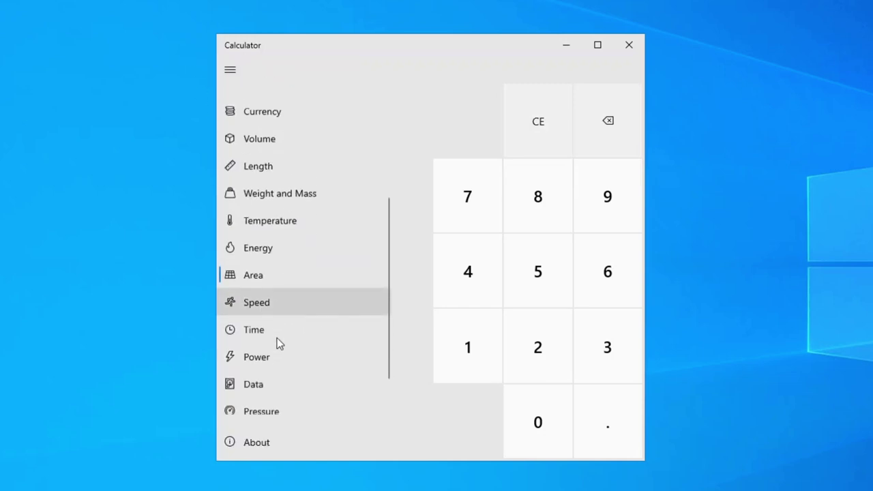
pyautogui.click(279, 296)
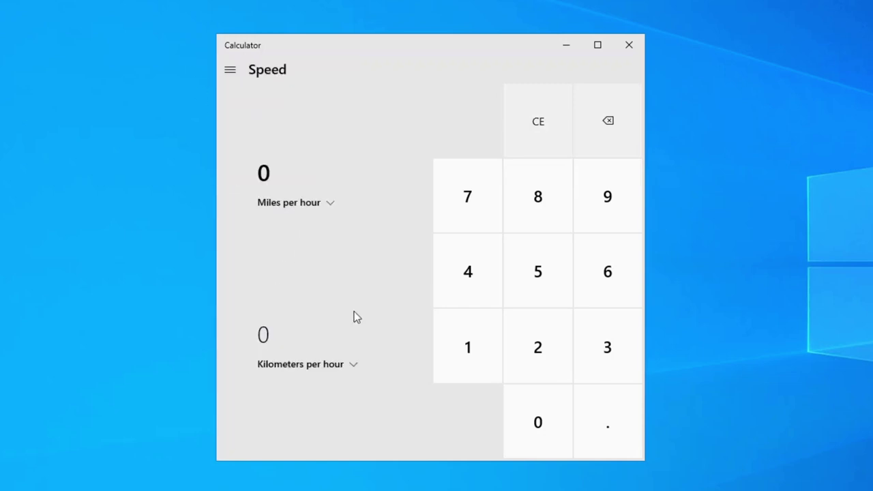
pyautogui.click(452, 352)
pyautogui.click(545, 412)
pyautogui.click(545, 413)
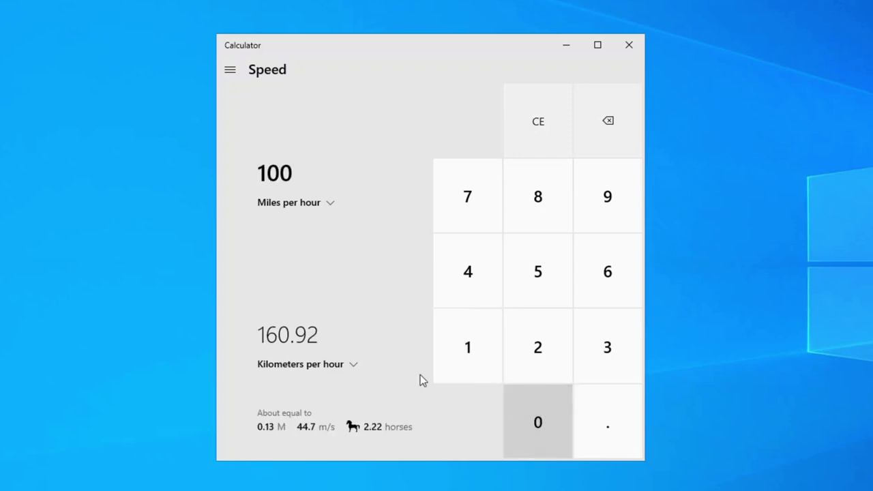
# Step: Convert 100 kilometers per hour to meters per second, giving 27.77778
pyautogui.click(313, 205)
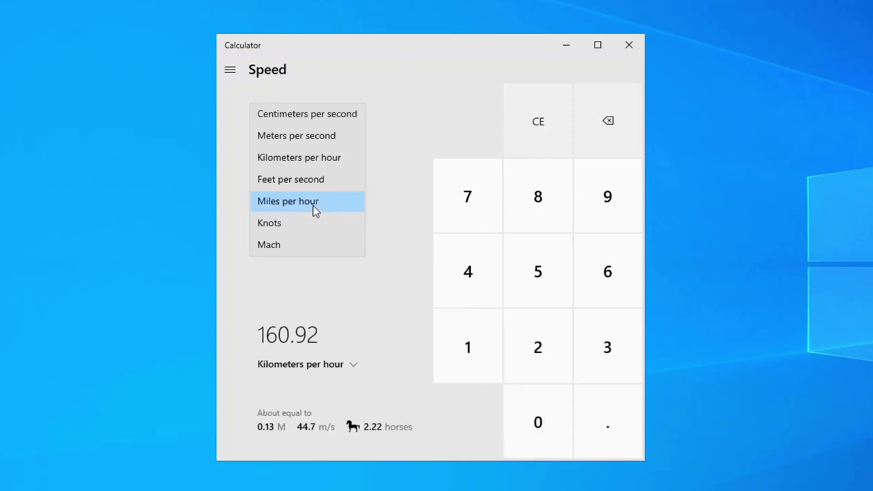
pyautogui.click(306, 159)
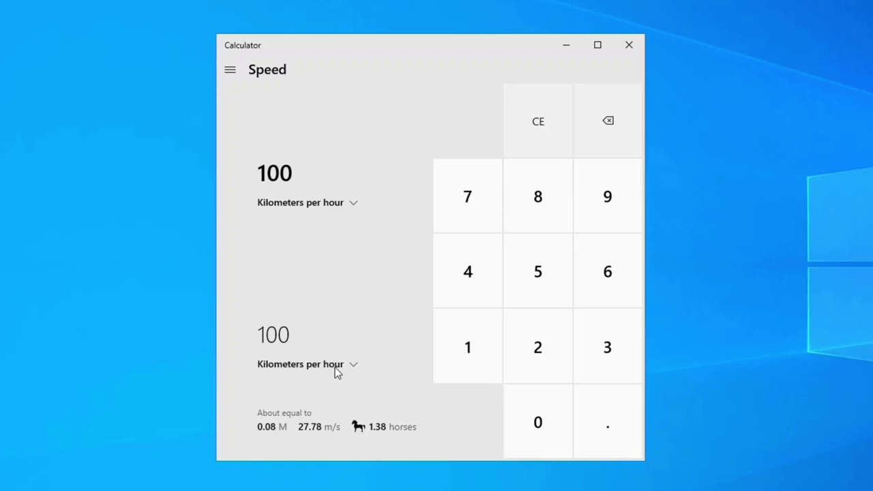
pyautogui.click(349, 365)
pyautogui.click(293, 342)
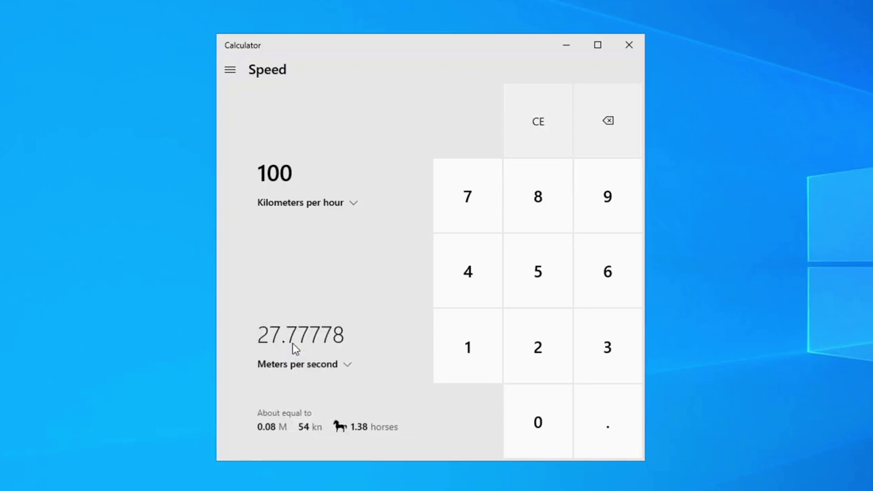
pyautogui.click(231, 71)
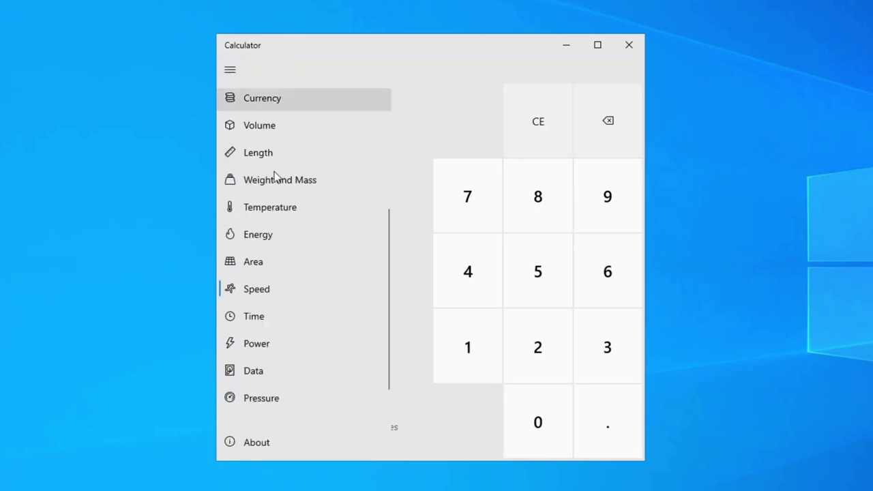
# Step: In the Time converter, enter 1 and change the input unit to Days, showing 1,440 minutes
pyautogui.click(264, 319)
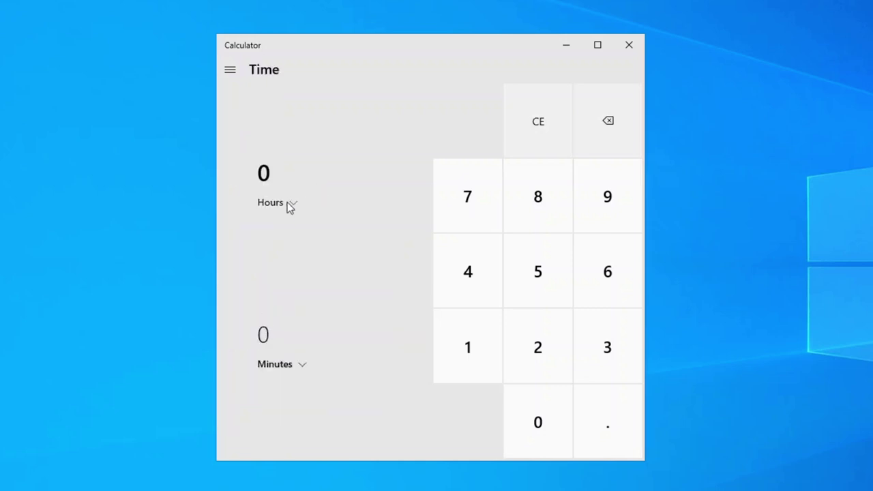
pyautogui.click(457, 333)
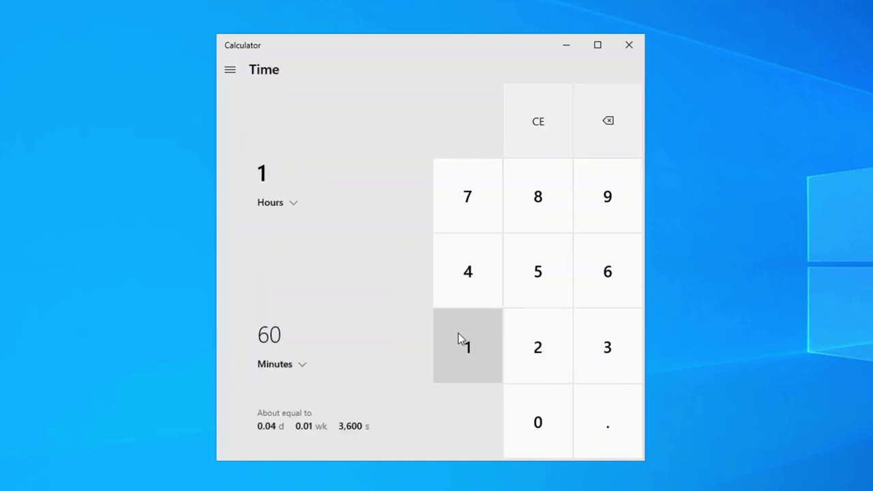
pyautogui.click(290, 206)
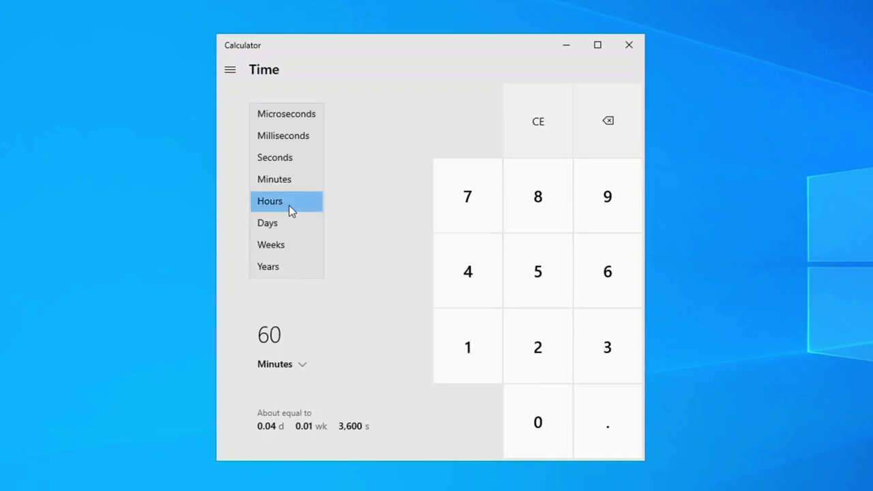
pyautogui.click(273, 225)
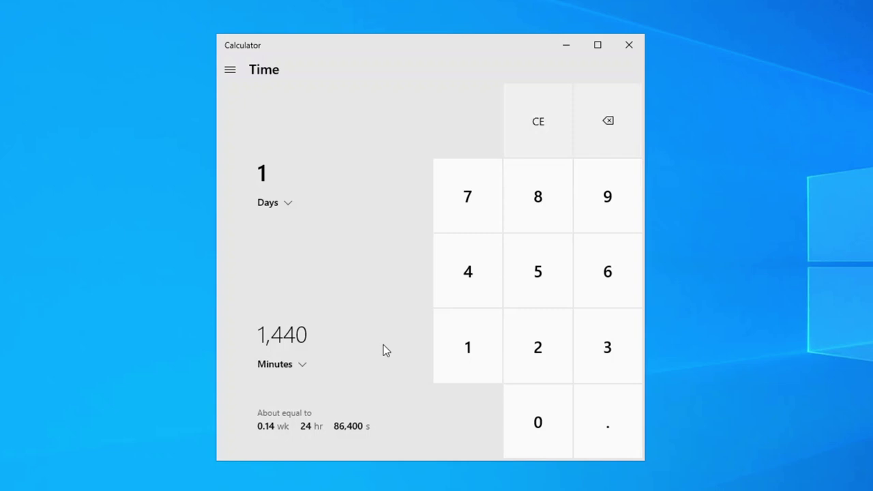
# Step: In the Power converter, change the input unit from Kilowatts to Watts
pyautogui.click(226, 73)
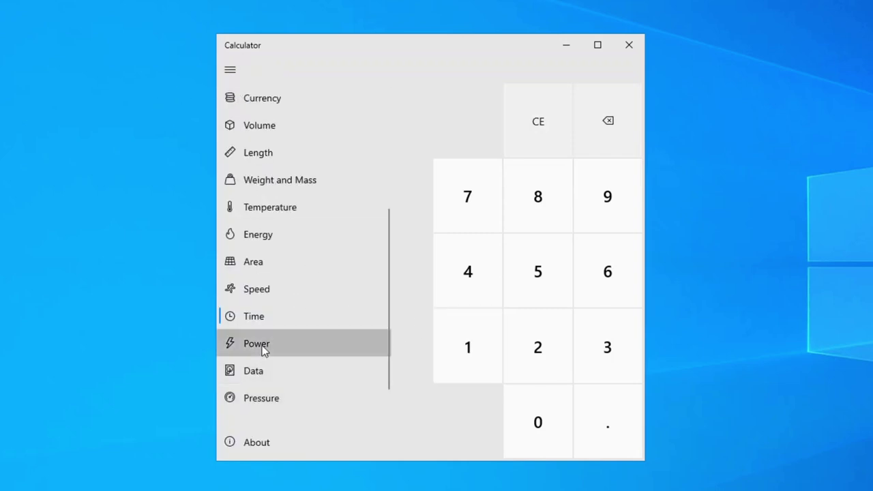
pyautogui.click(263, 345)
pyautogui.click(281, 202)
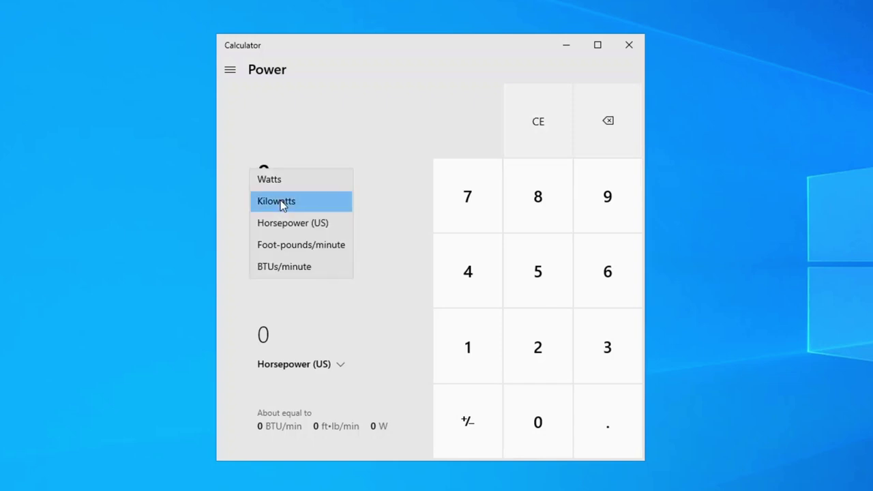
pyautogui.click(265, 178)
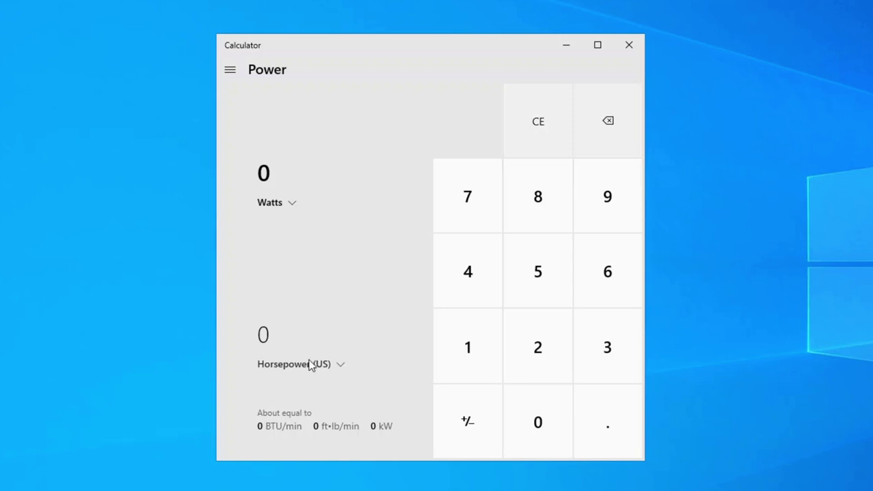
pyautogui.click(232, 75)
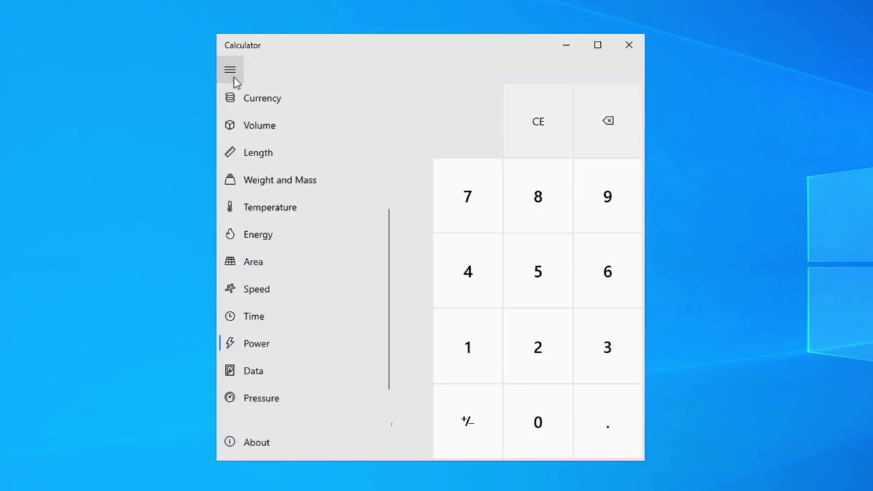
# Step: In the Data converter, enter 1 gigabyte, giving 1,000 megabytes
pyautogui.click(262, 369)
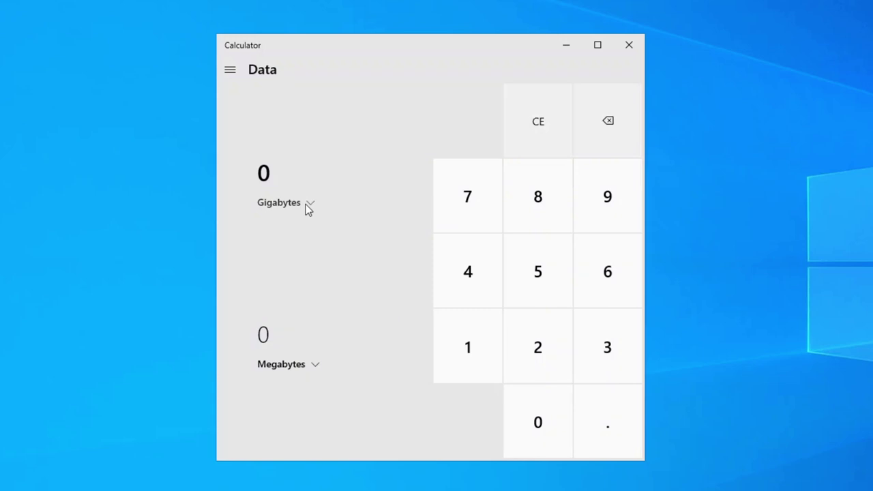
pyautogui.click(306, 204)
pyautogui.click(463, 376)
pyautogui.click(460, 352)
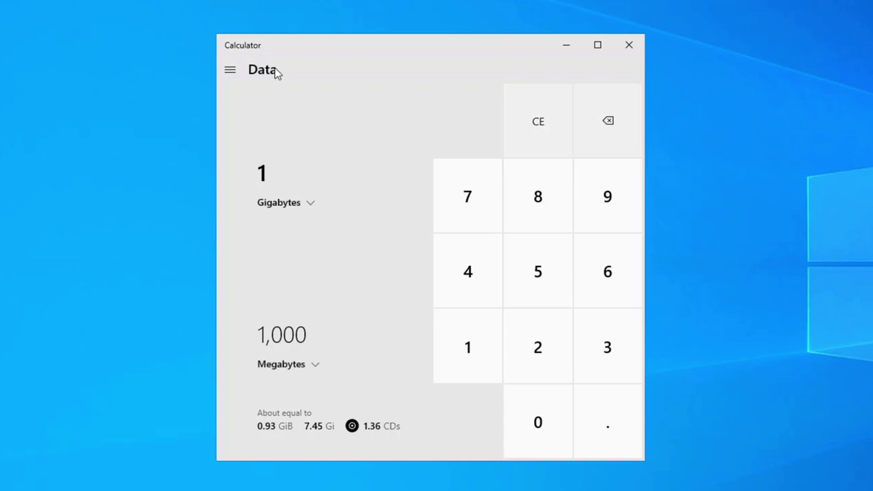
# Step: Keep Megabytes as output and change the input unit to Terabytes, giving 1,000,000
pyautogui.click(237, 75)
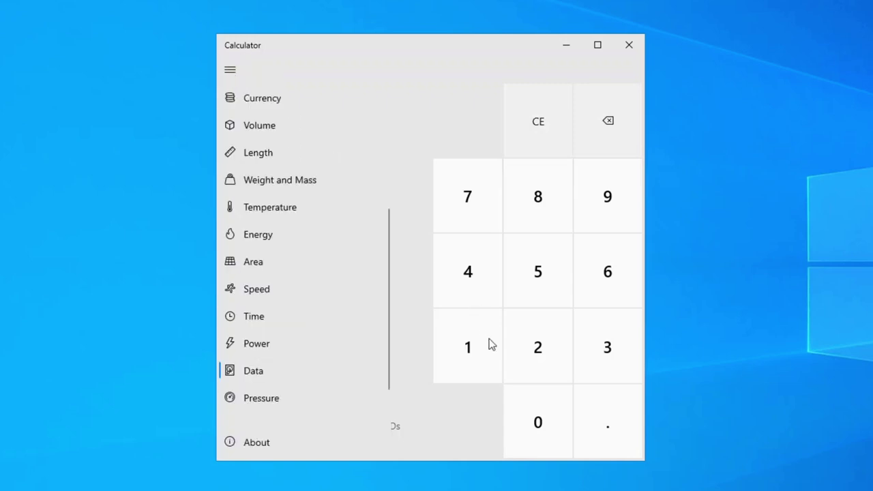
pyautogui.click(303, 369)
pyautogui.click(303, 368)
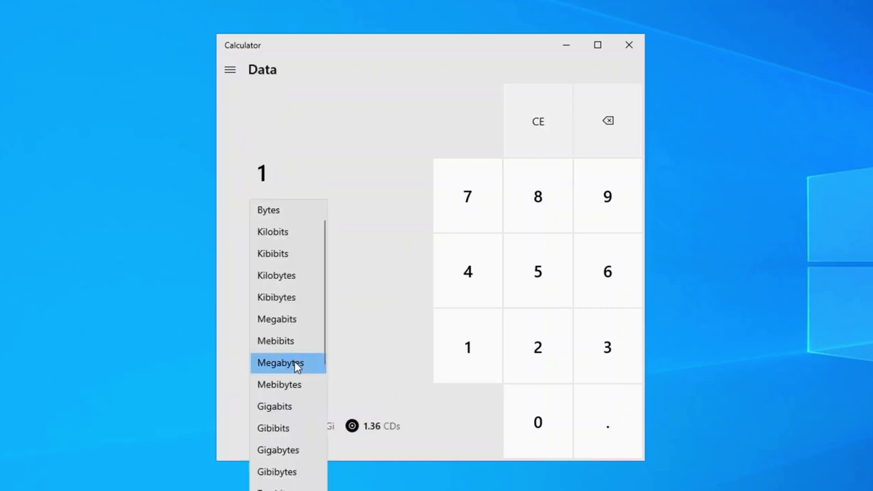
pyautogui.click(327, 191)
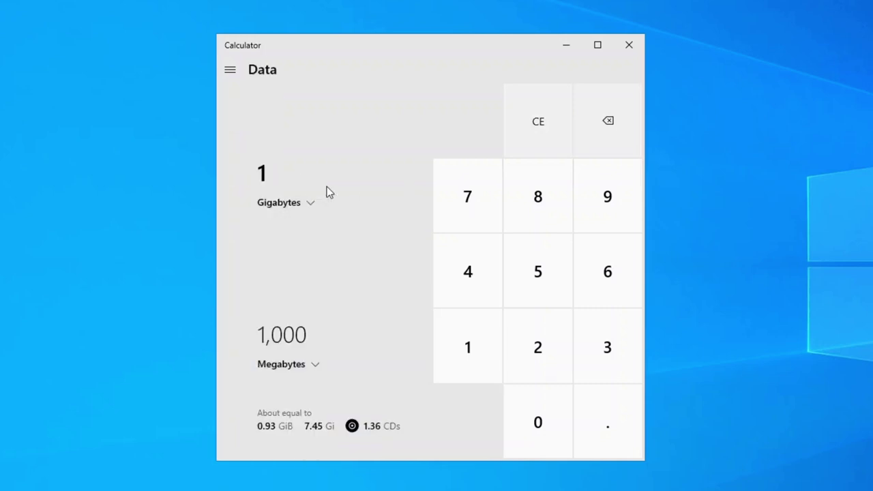
pyautogui.click(279, 207)
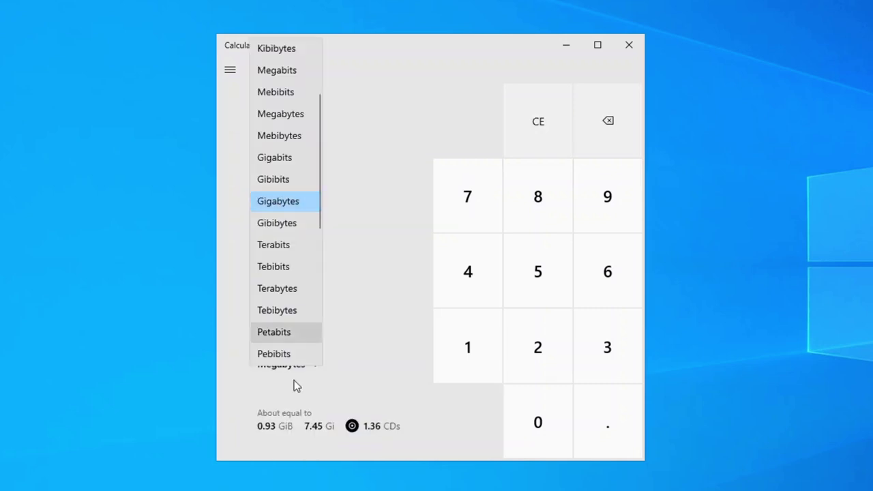
pyautogui.click(281, 288)
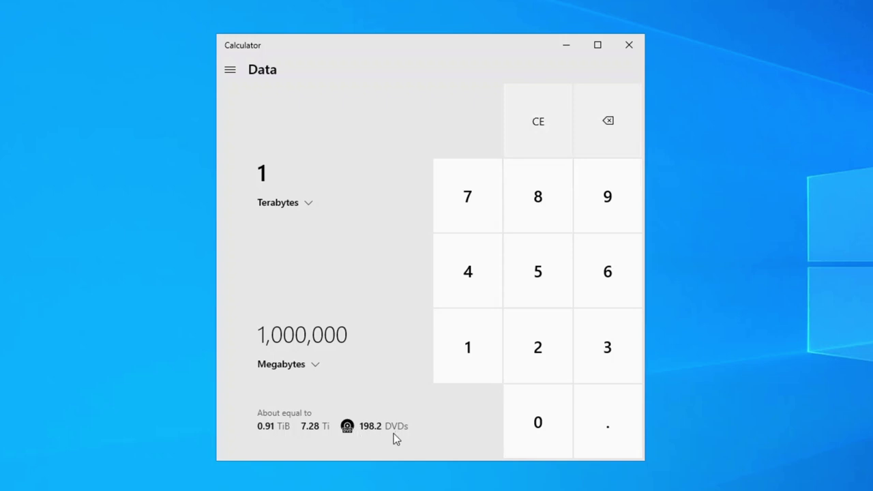
pyautogui.click(230, 70)
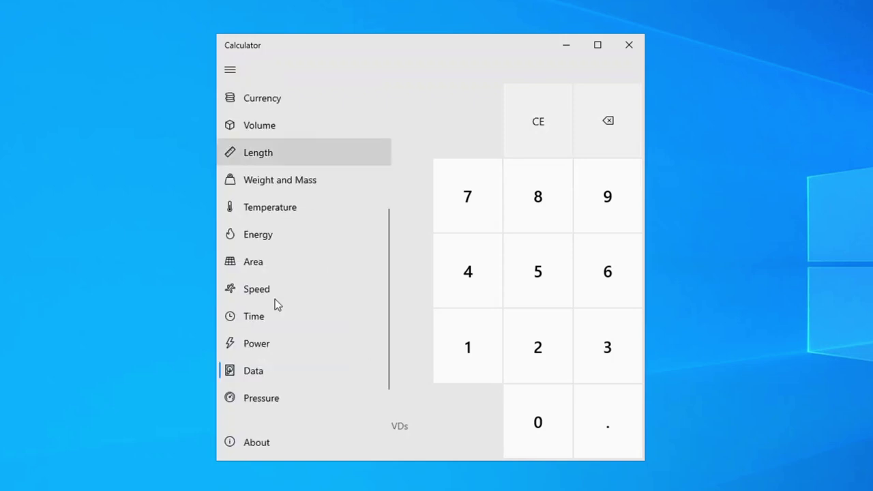
# Step: In the Pressure converter, set the input unit to Bars and enter 7
pyautogui.click(281, 395)
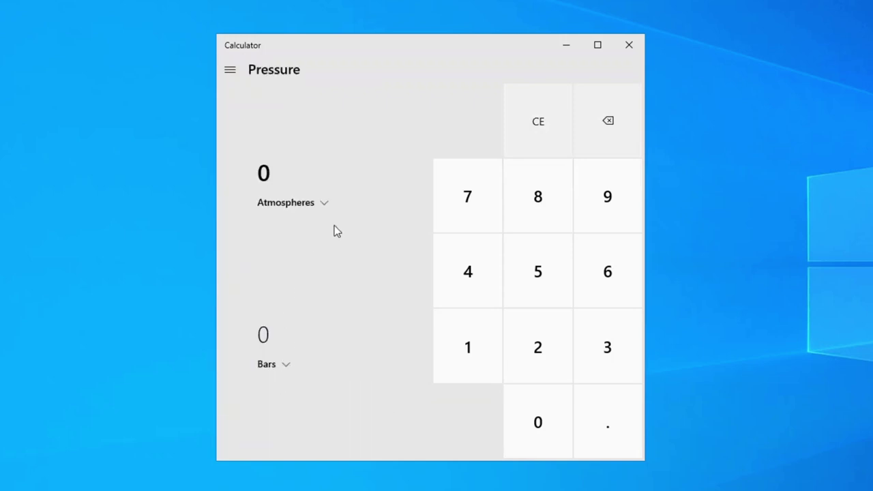
pyautogui.click(291, 202)
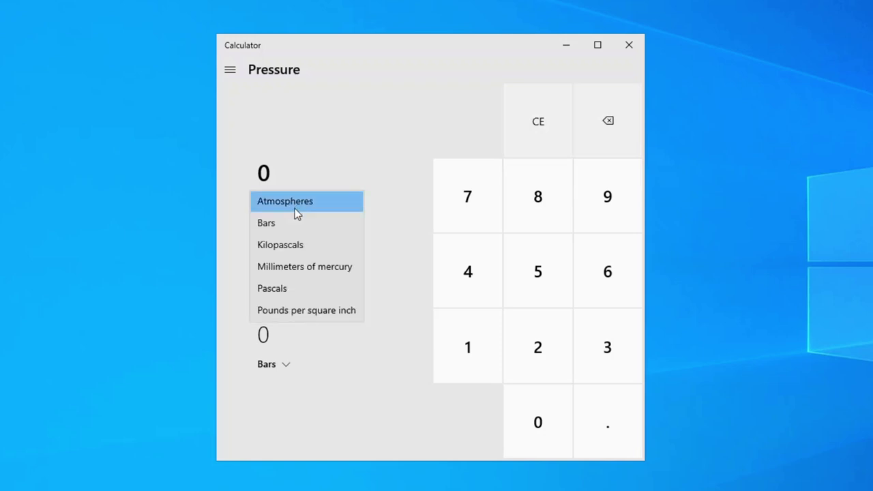
pyautogui.click(279, 222)
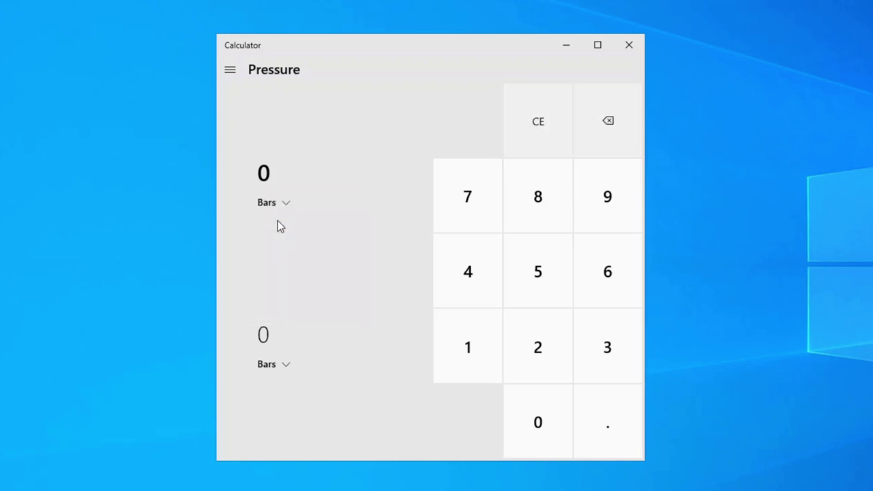
pyautogui.click(471, 209)
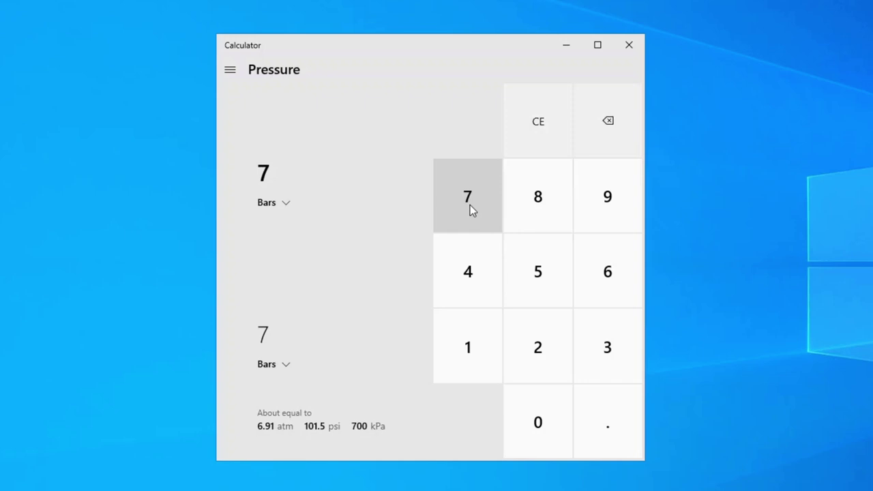
# Step: In the Angle converter, convert 45 degrees to 50 gradians
pyautogui.click(231, 70)
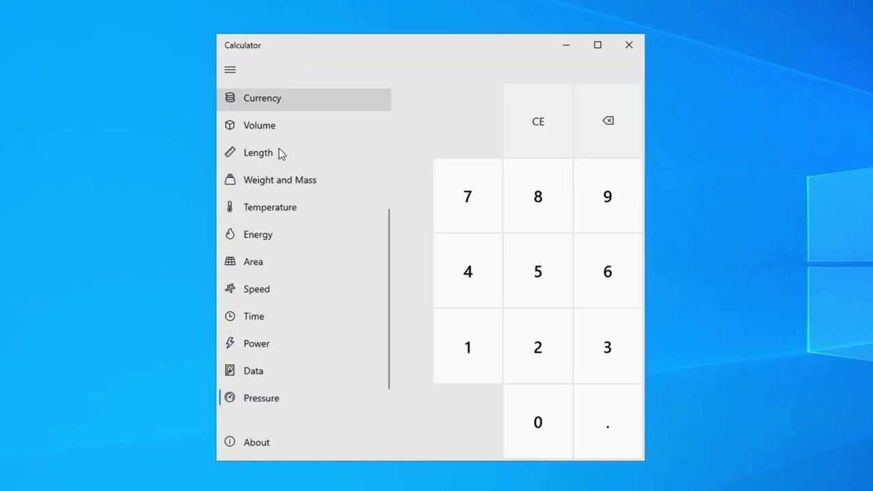
pyautogui.scroll(-1, 283, 171)
pyautogui.click(258, 401)
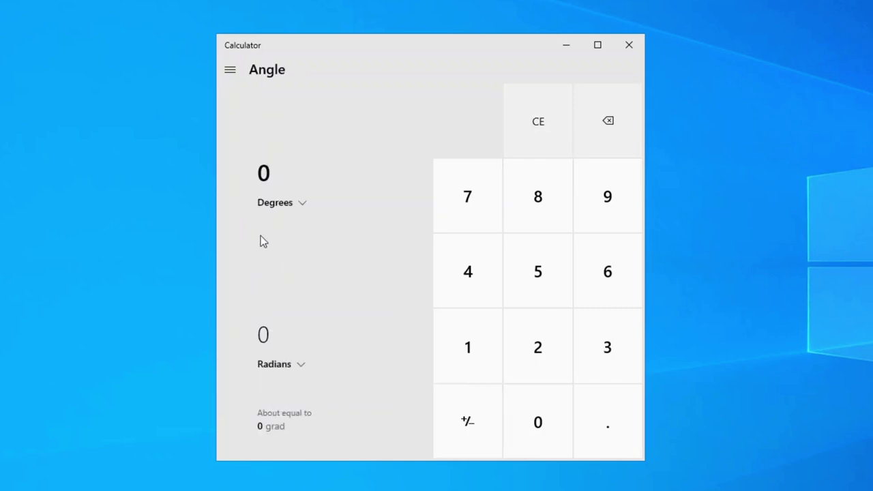
pyautogui.write('45')
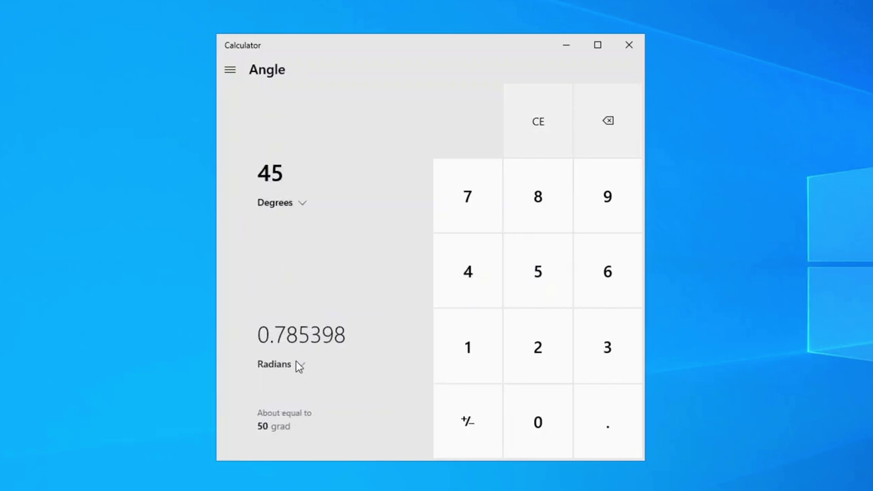
pyautogui.click(296, 363)
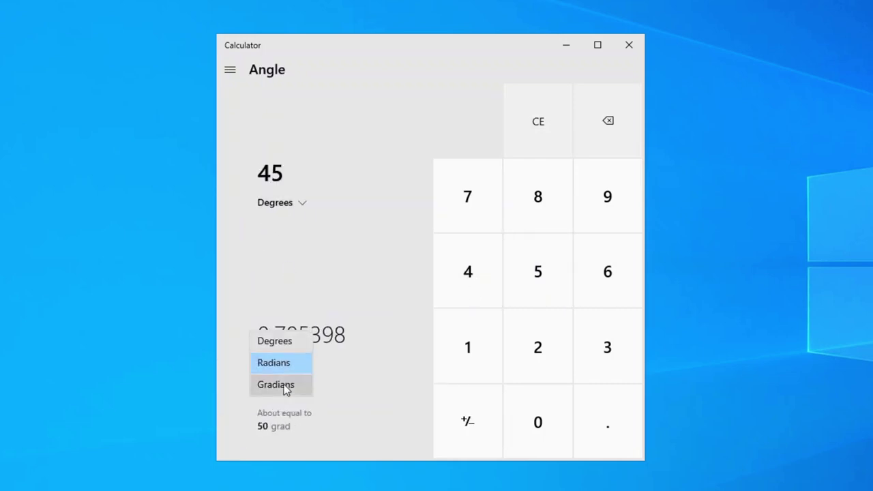
pyautogui.click(283, 386)
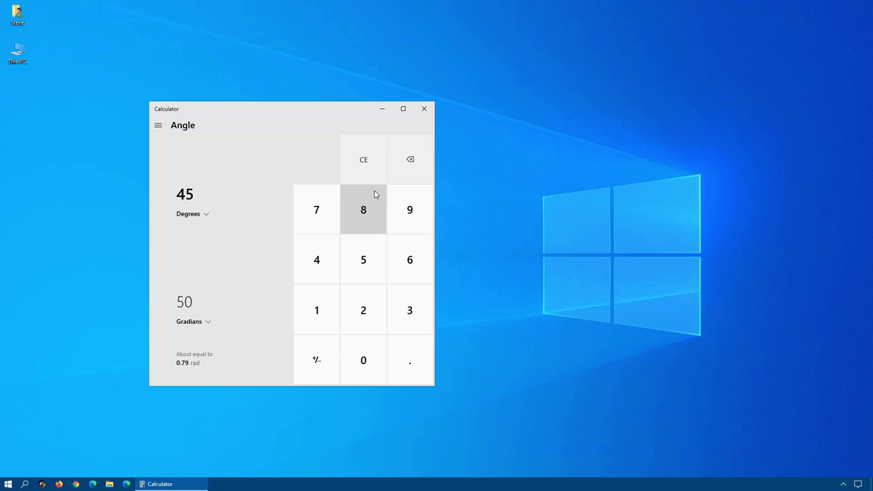
# Step: Leave the converters and return to Standard mode, showing 0
pyautogui.click(156, 125)
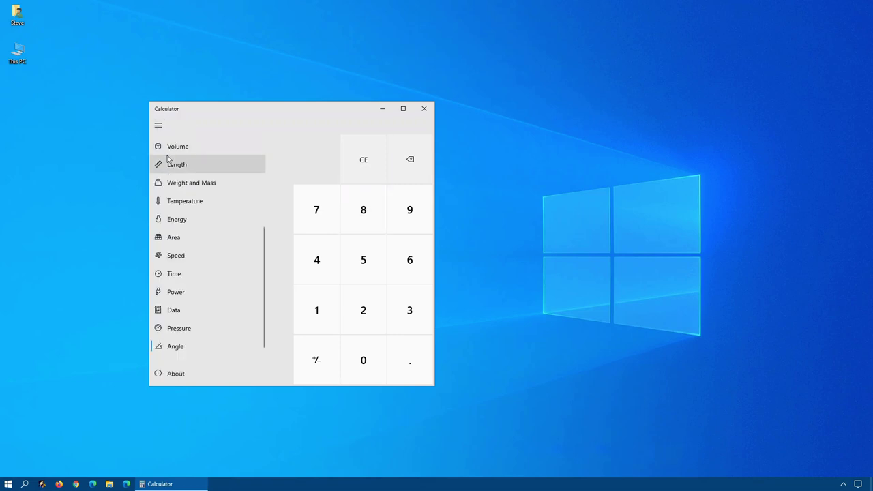
pyautogui.scroll(5, 187, 163)
pyautogui.click(186, 166)
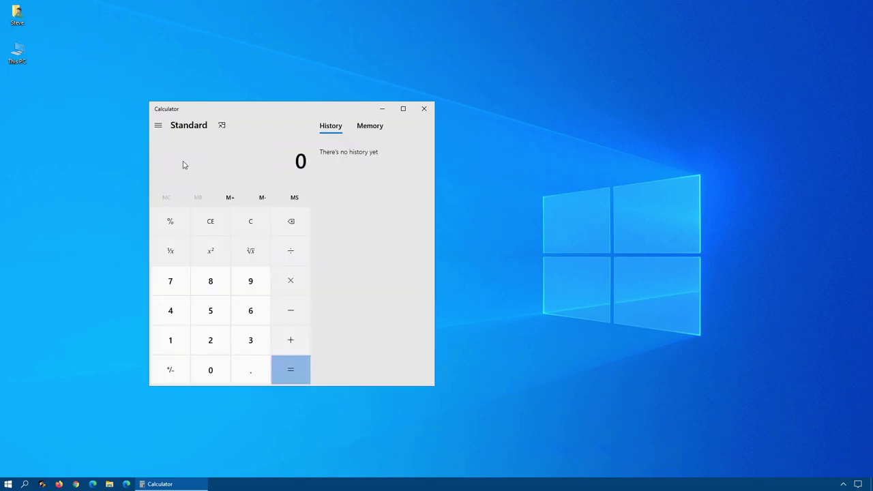